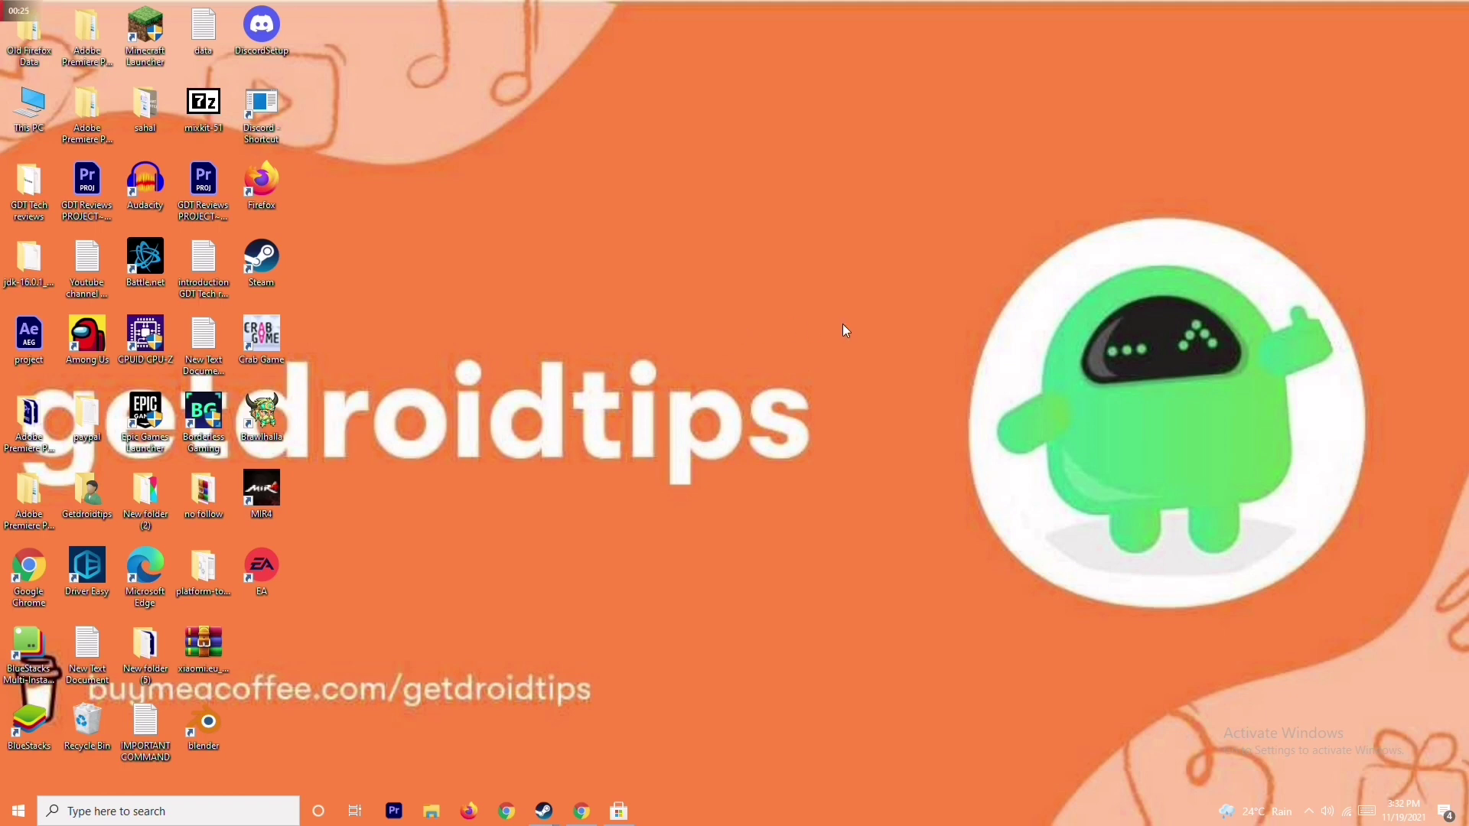
Open Device Manager from This PC's Properties (About) page.
{"action": "right_click", "coordinate": [34, 130]}
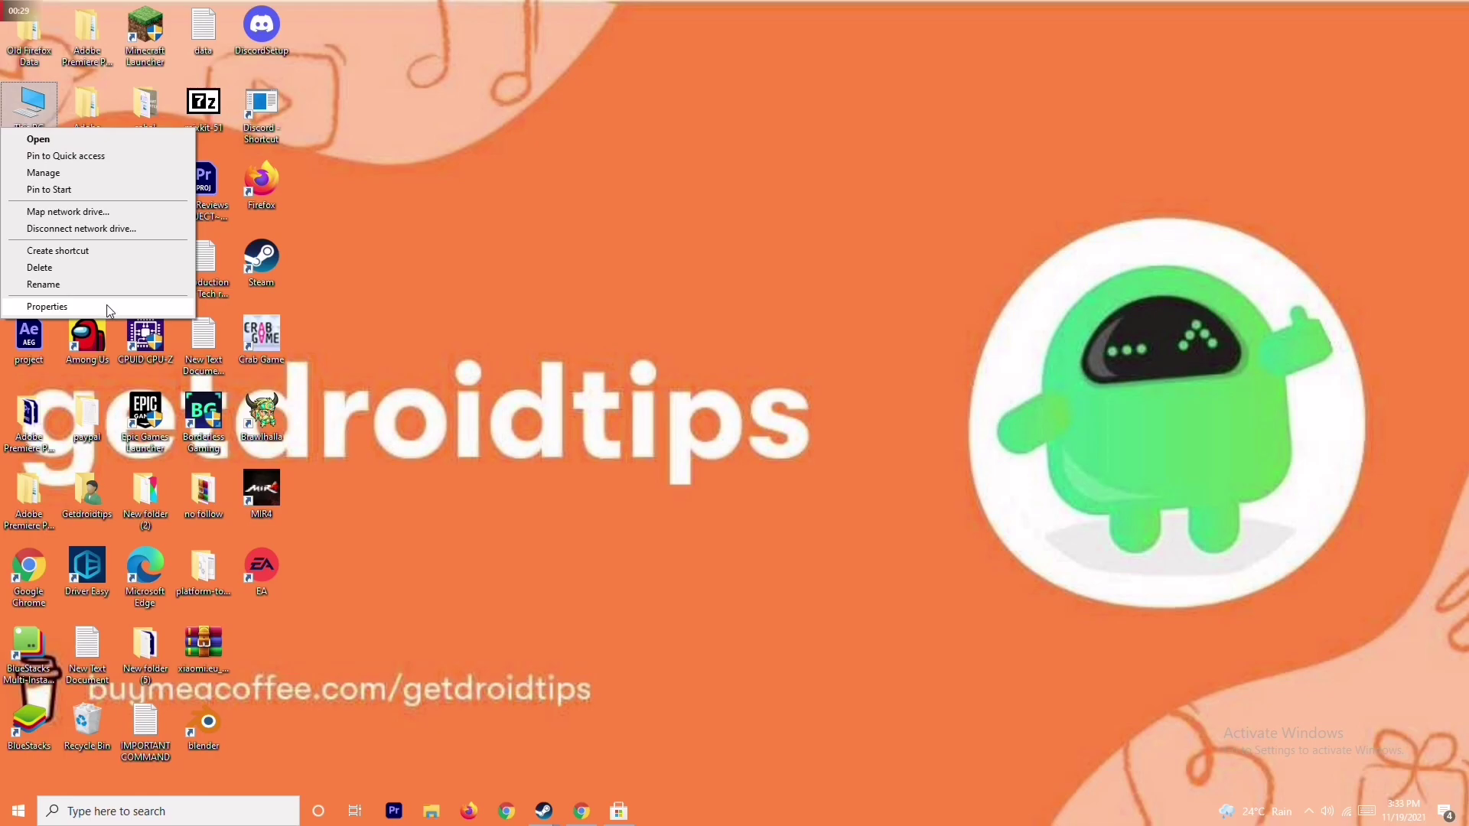
{"action": "left_click", "coordinate": [48, 306]}
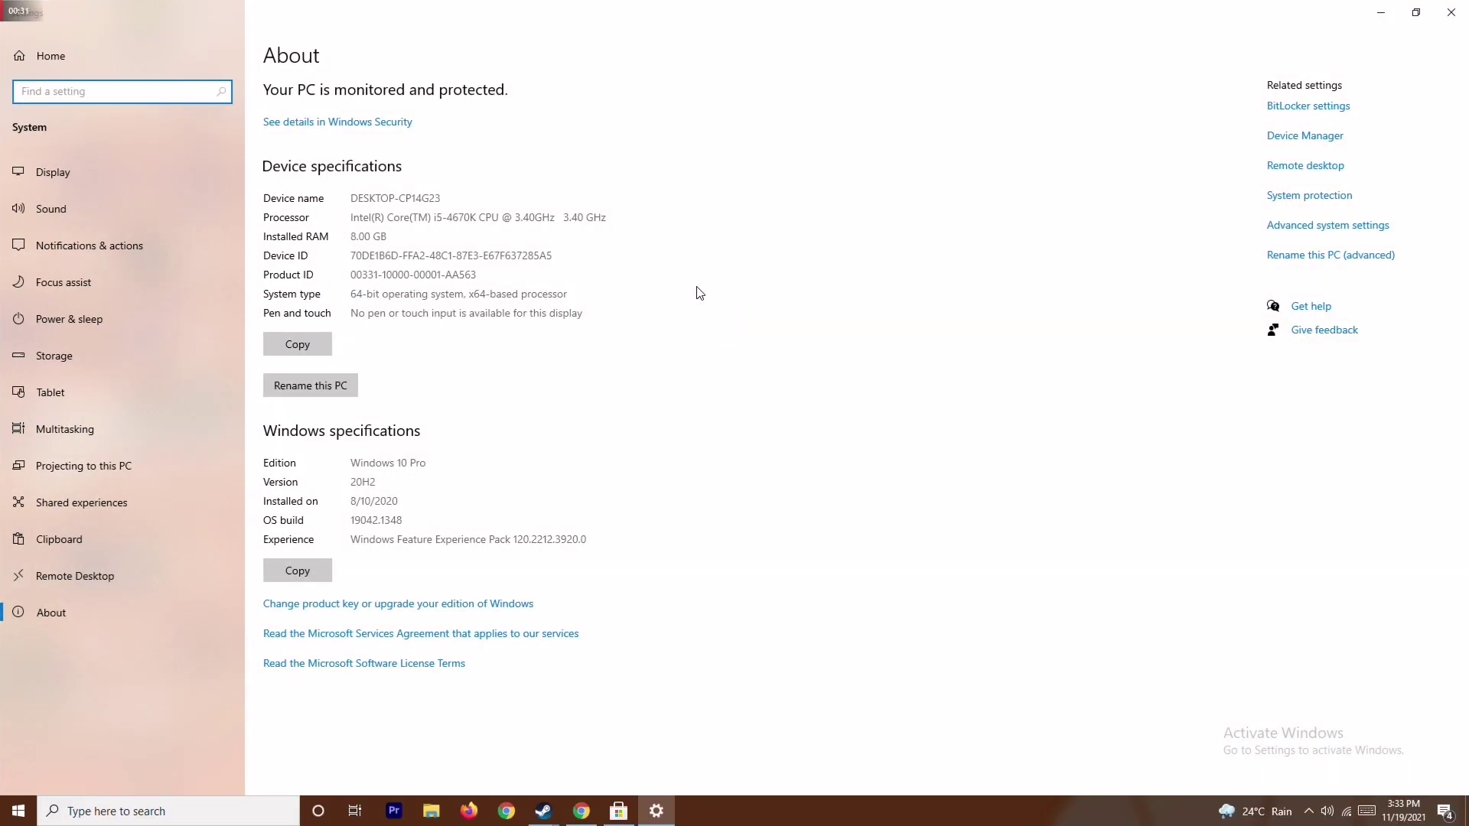
{"action": "left_click", "coordinate": [1317, 138]}
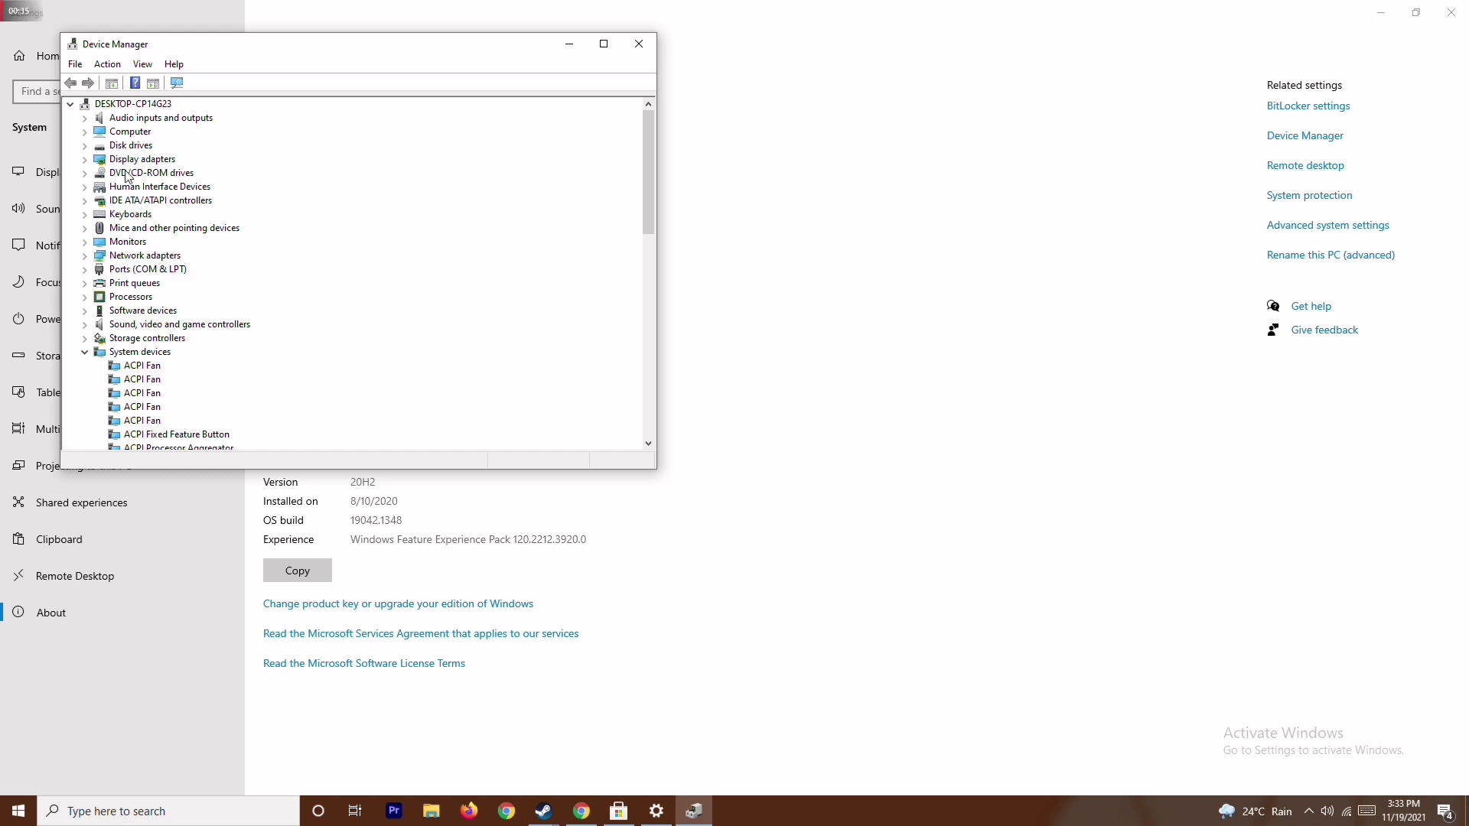
Search automatically for a newer AMD Radeon RX 5700 display driver and dismiss the result.
{"action": "left_click", "coordinate": [85, 160]}
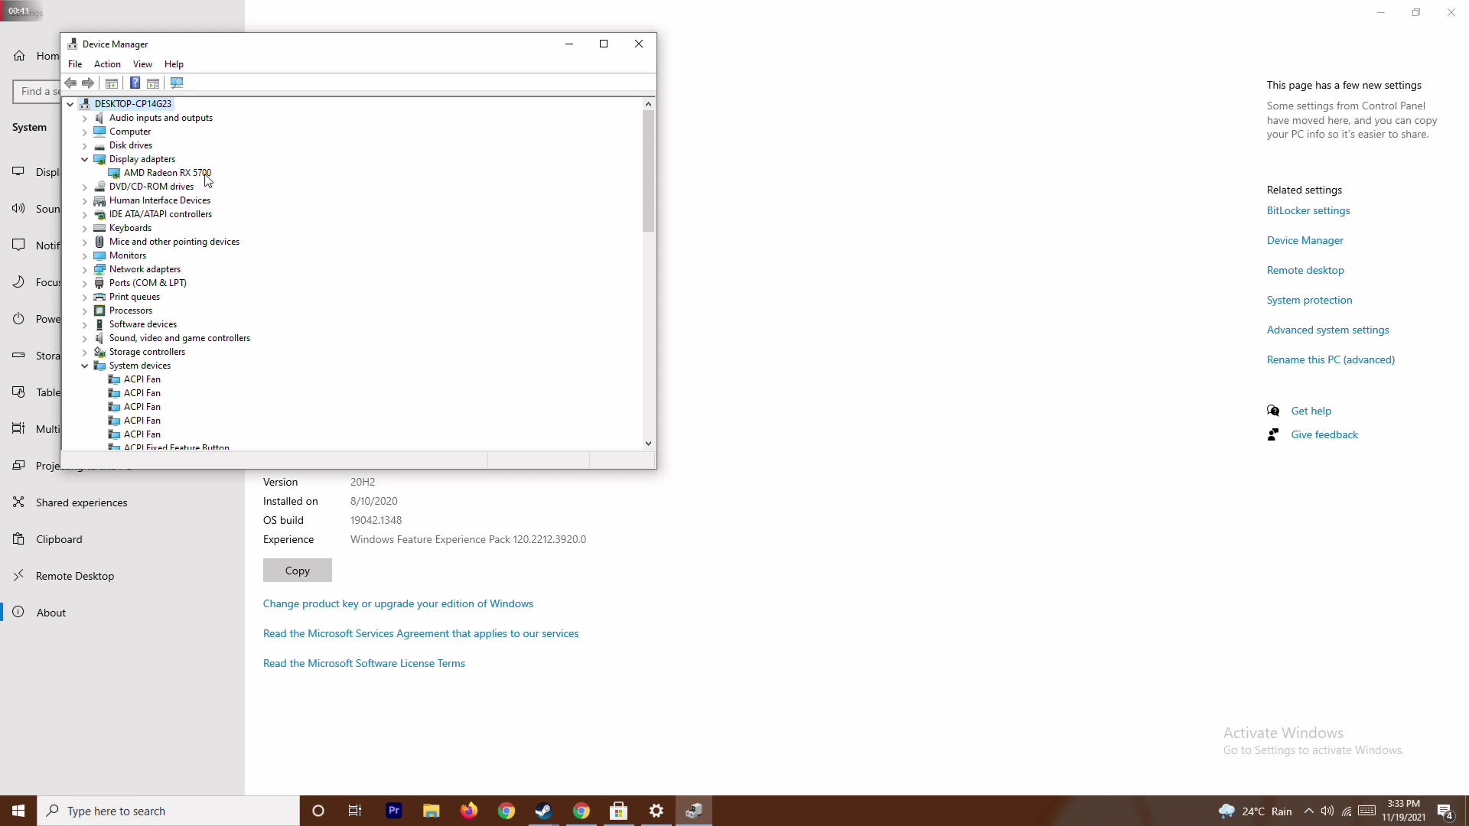
{"action": "right_click", "coordinate": [205, 179]}
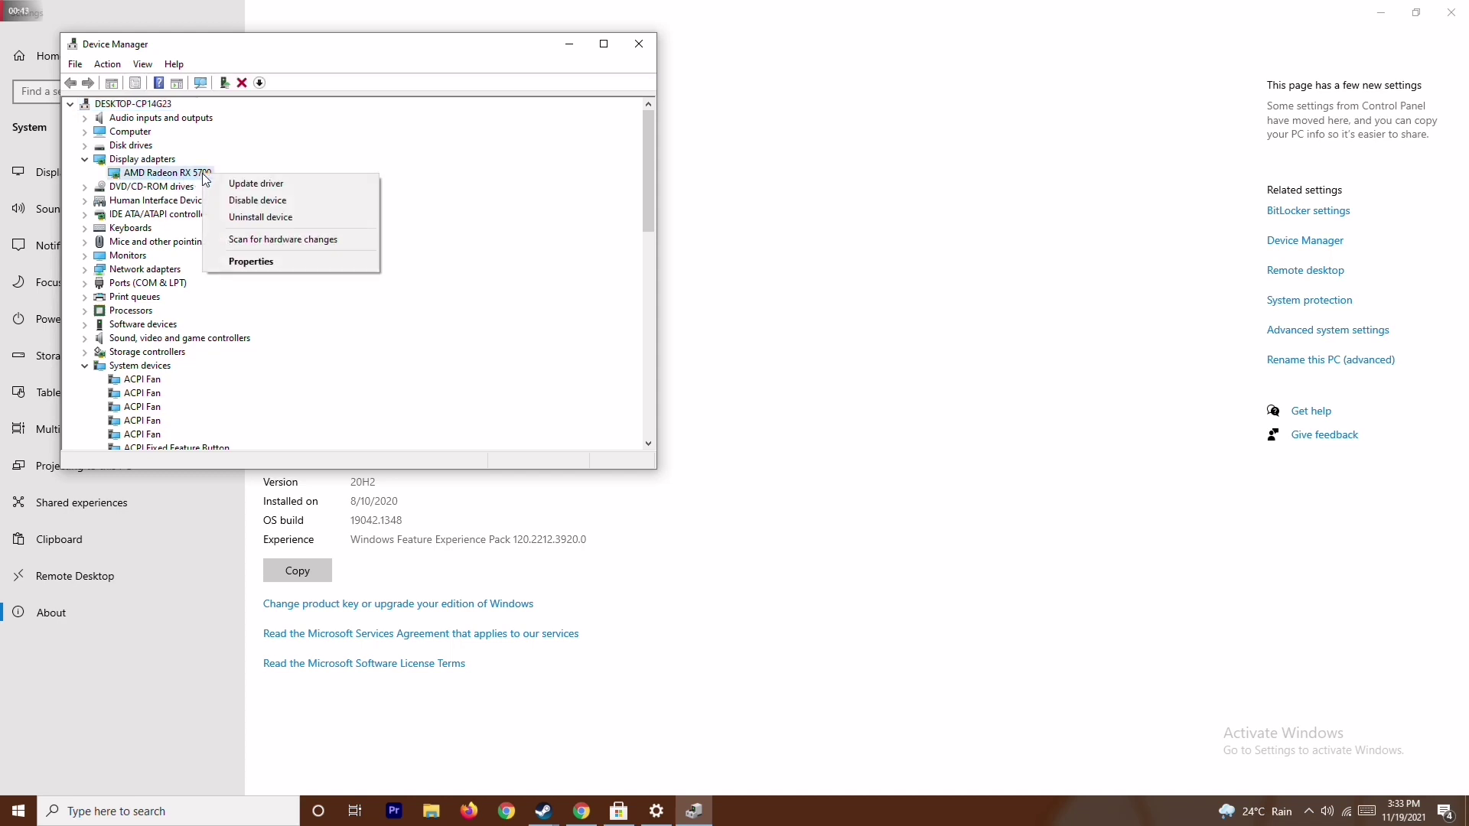
{"action": "left_click", "coordinate": [249, 185]}
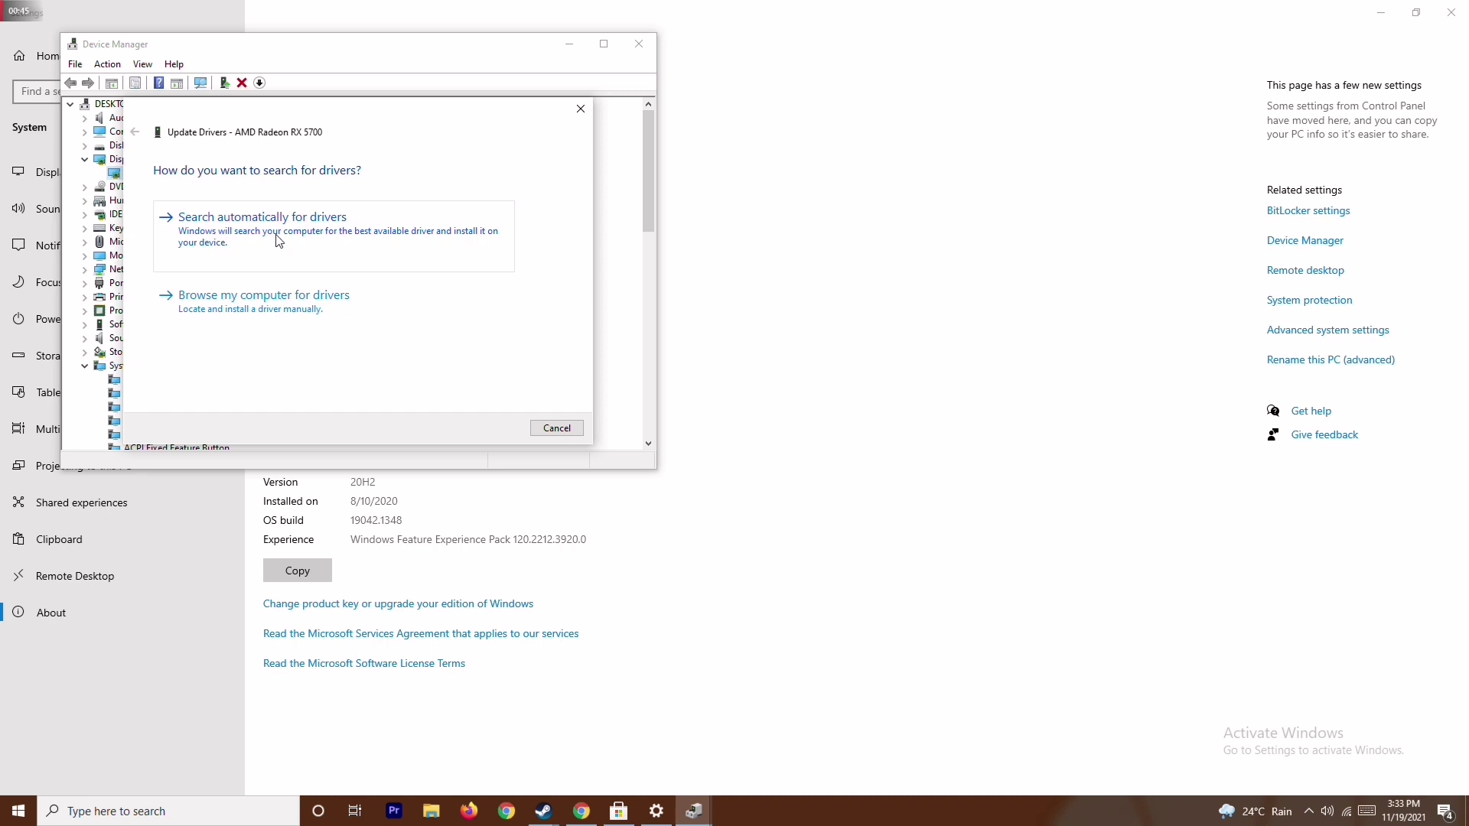
{"action": "left_click", "coordinate": [277, 222]}
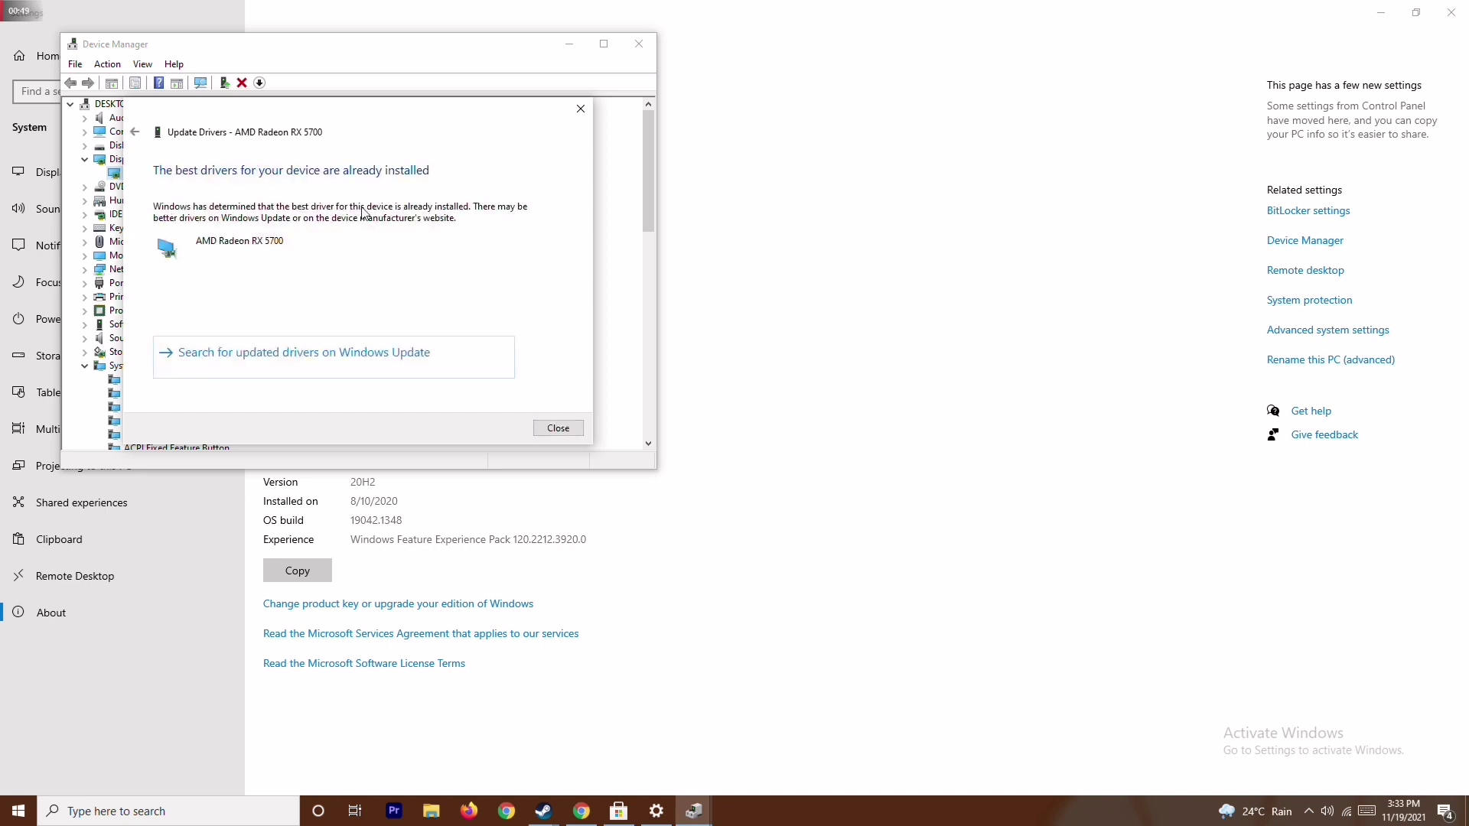
{"action": "left_click", "coordinate": [579, 110]}
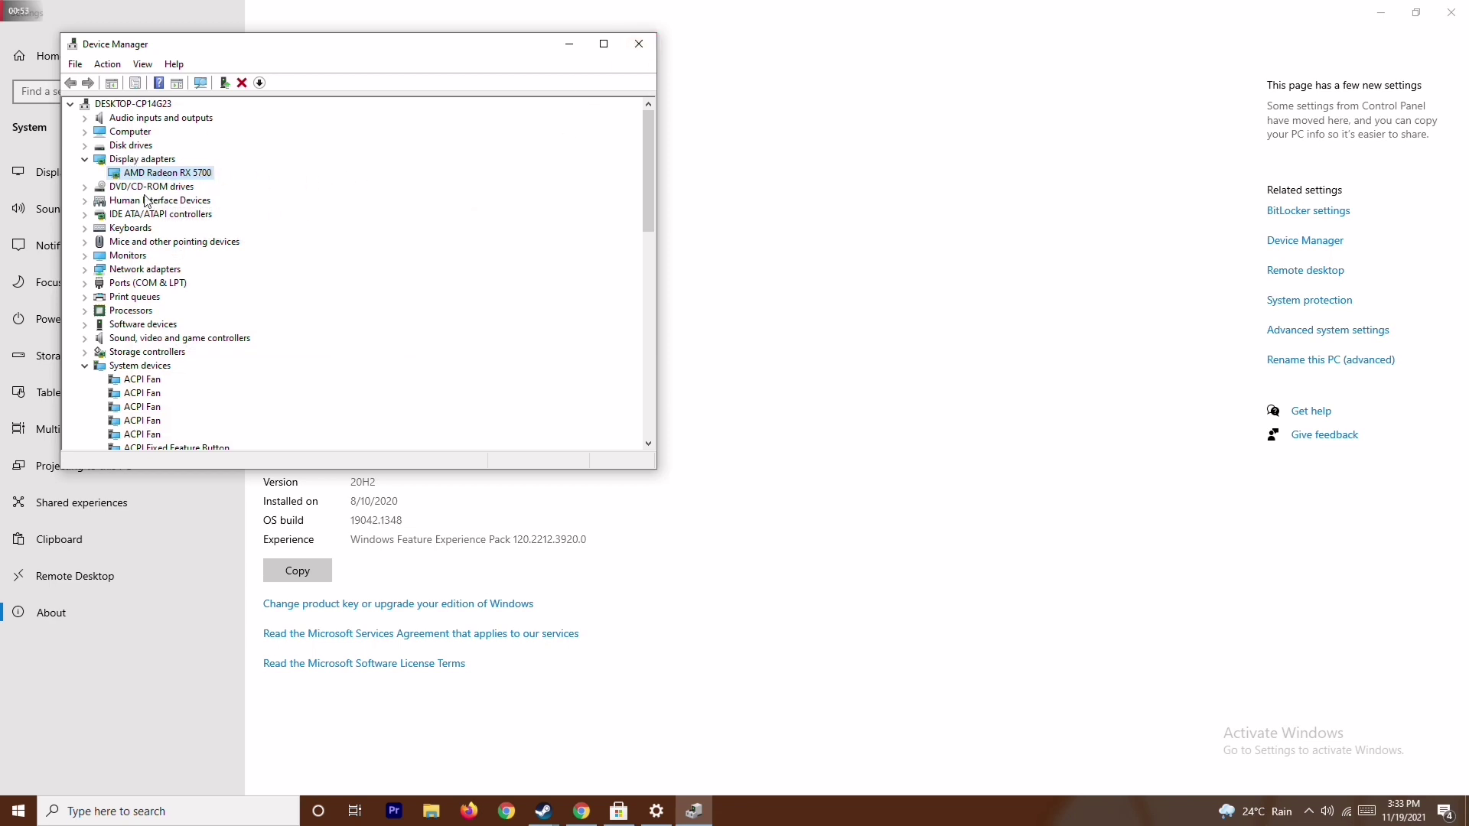
Collapse Display adapters and System devices, then close Device Manager.
{"action": "left_click", "coordinate": [85, 159]}
{"action": "left_click", "coordinate": [85, 352]}
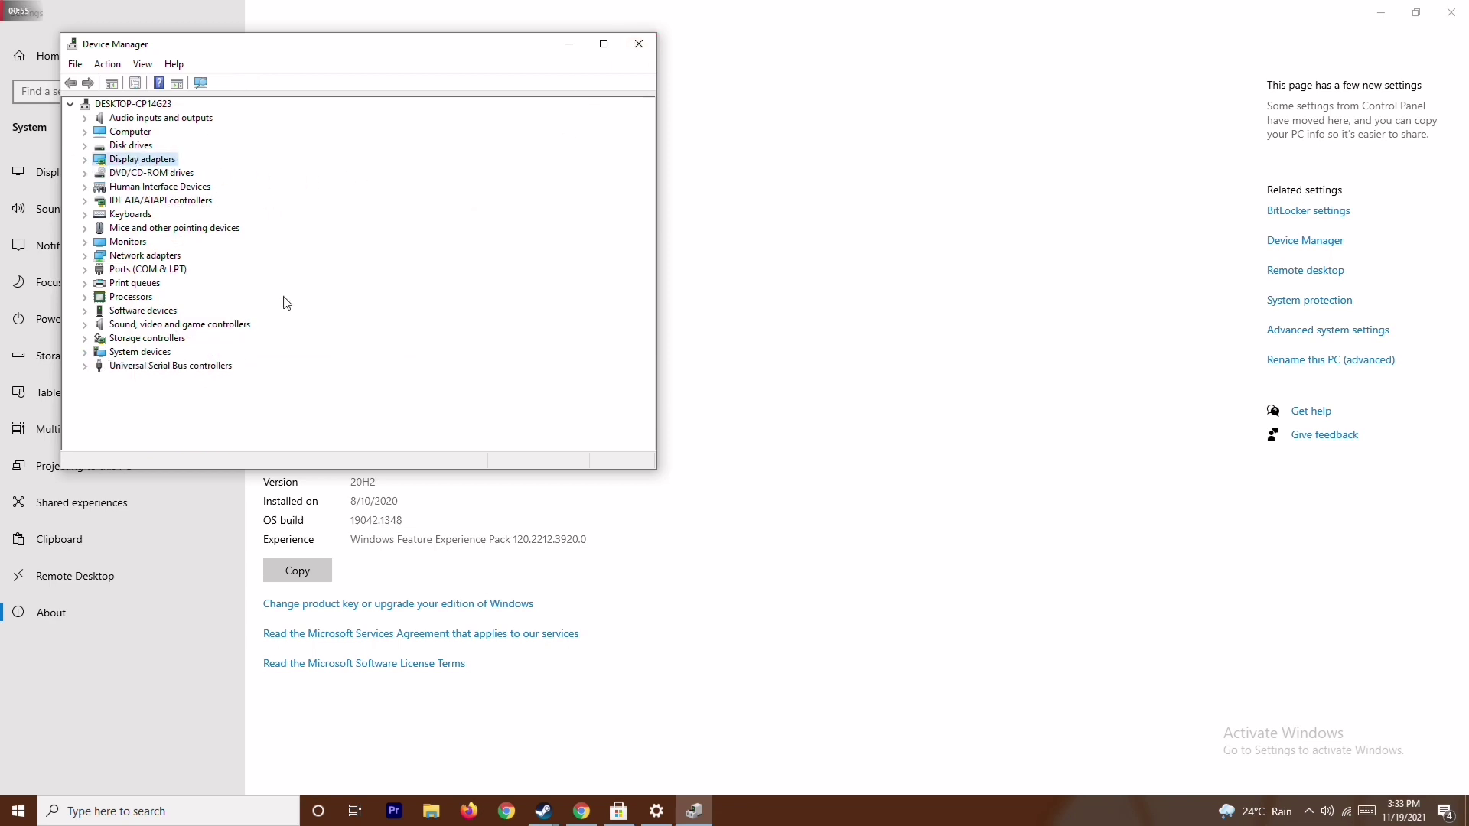
{"action": "left_click", "coordinate": [639, 43]}
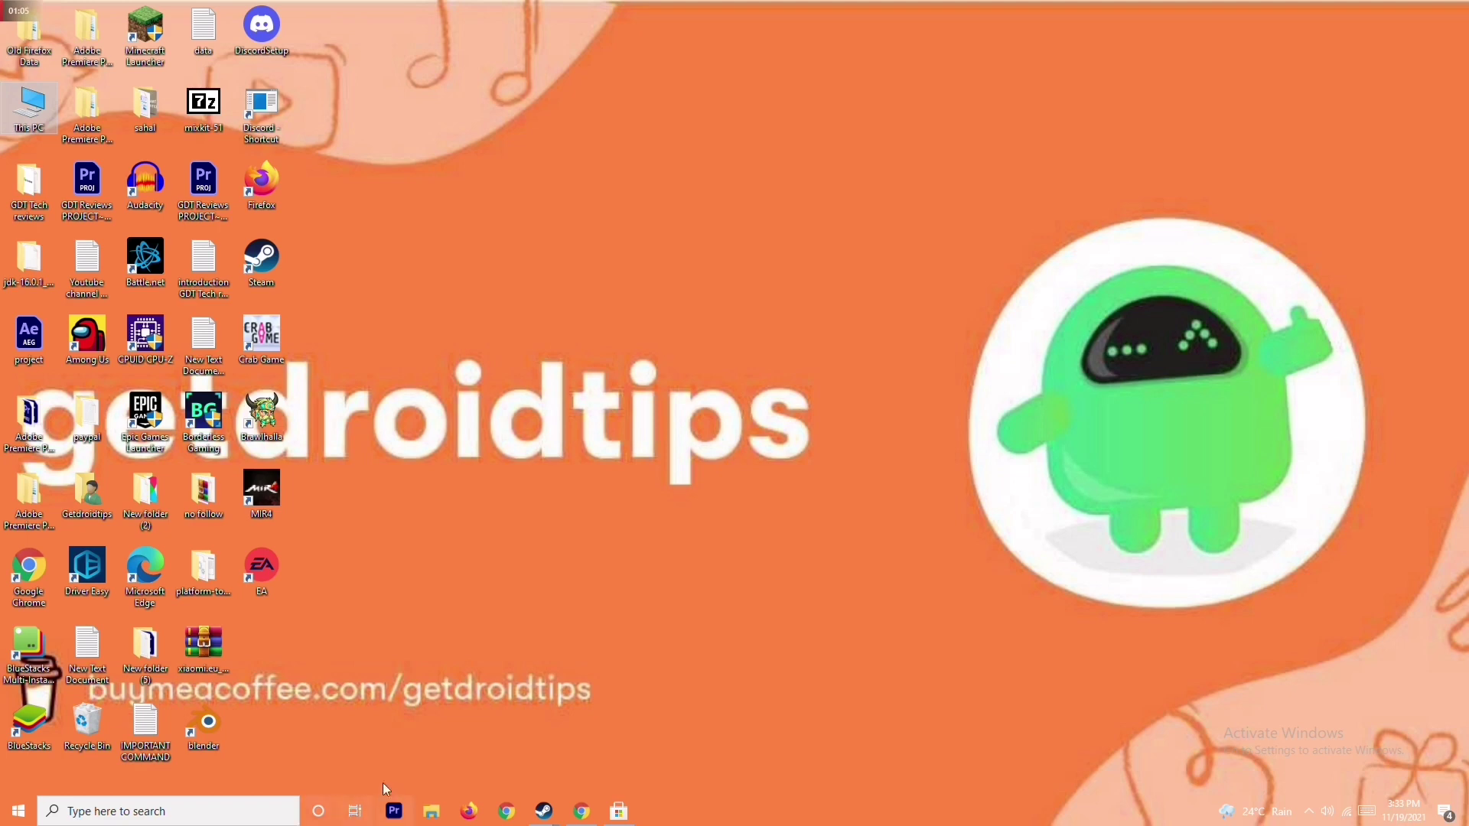
Search for Settings, check Windows Update under Update & Security, then close Settings.
{"action": "left_click", "coordinate": [137, 818]}
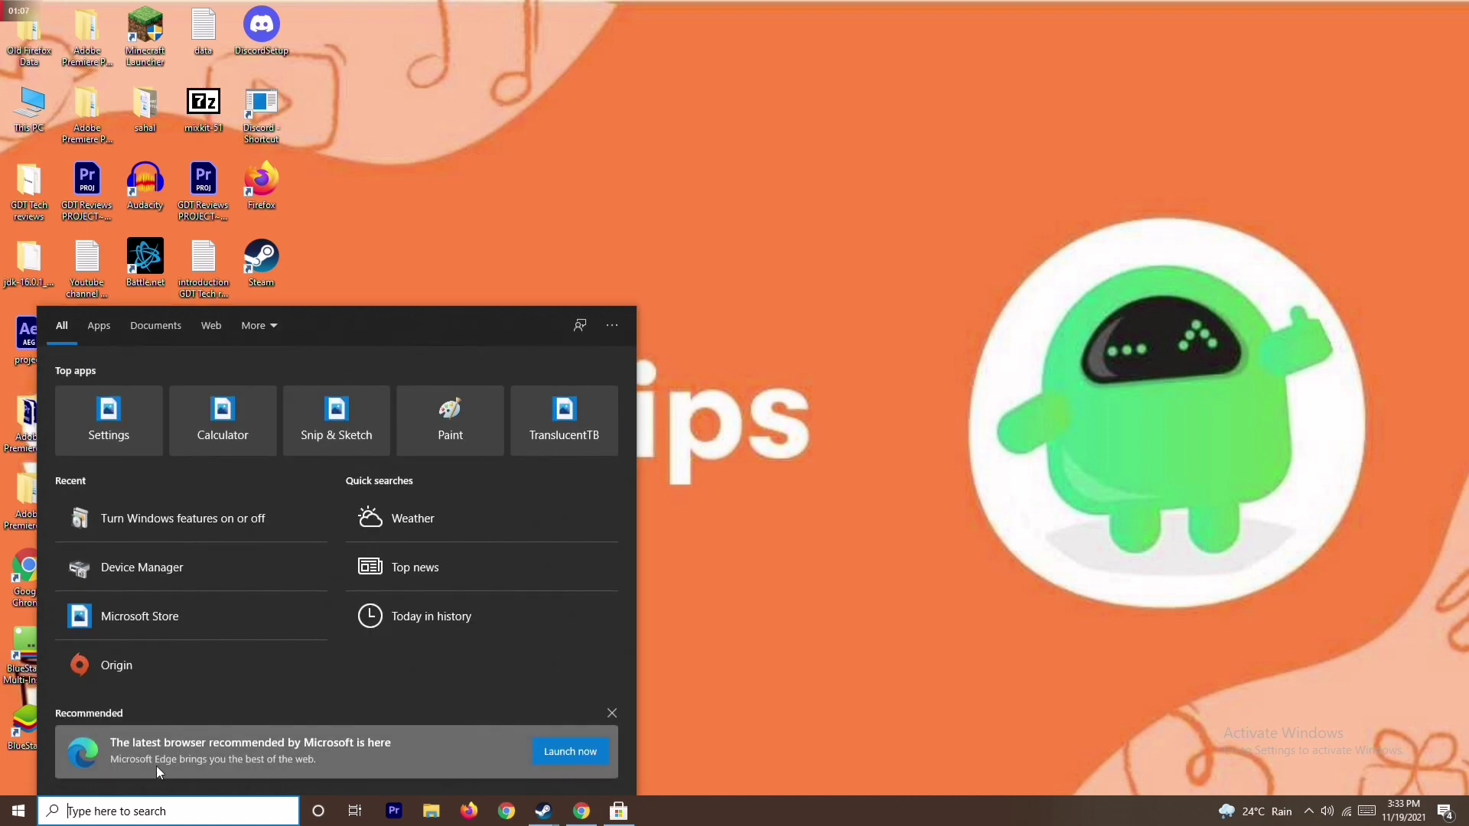
{"action": "type", "text": "sett"}
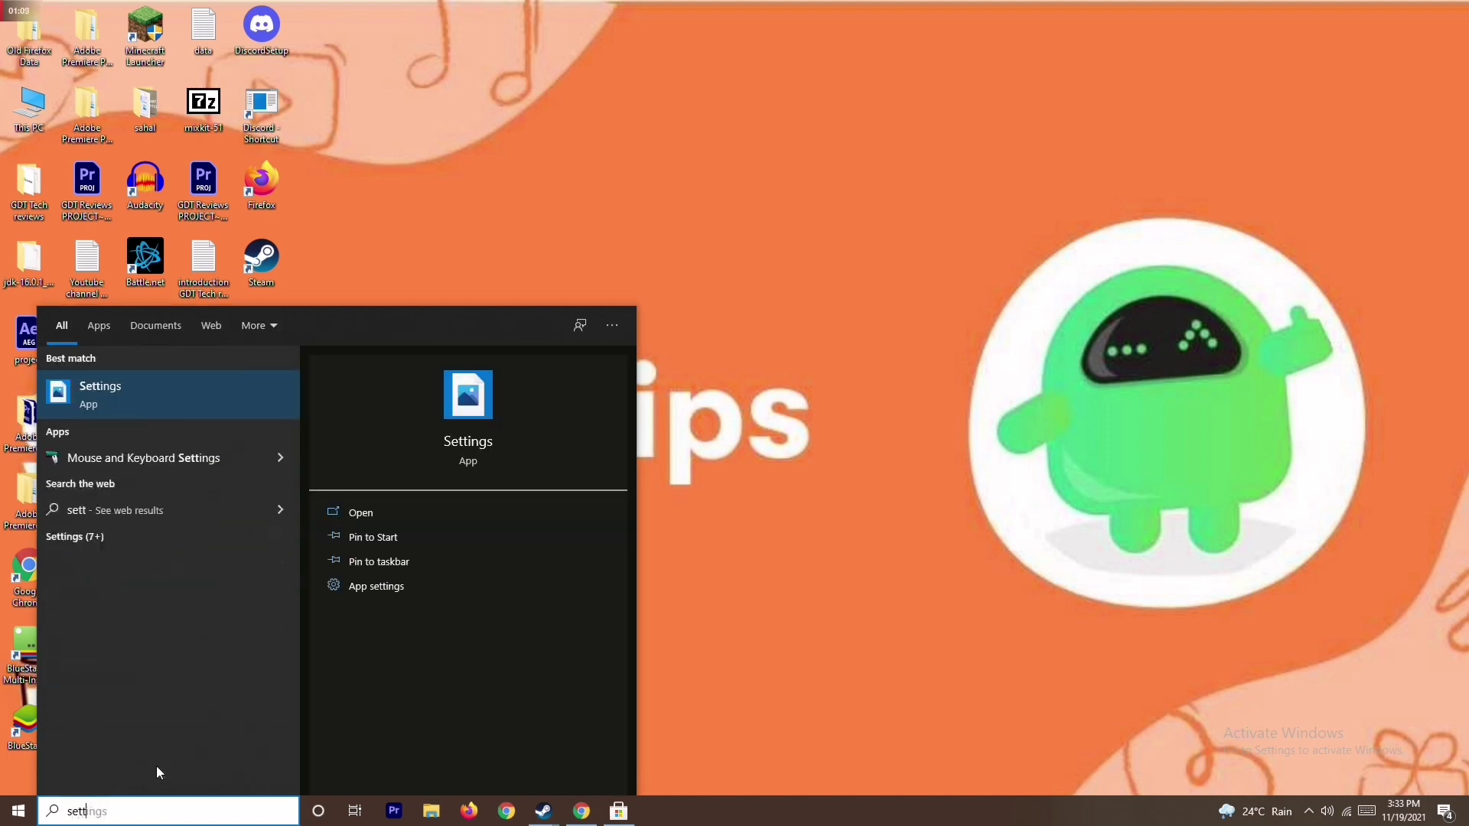
{"action": "left_click", "coordinate": [208, 397]}
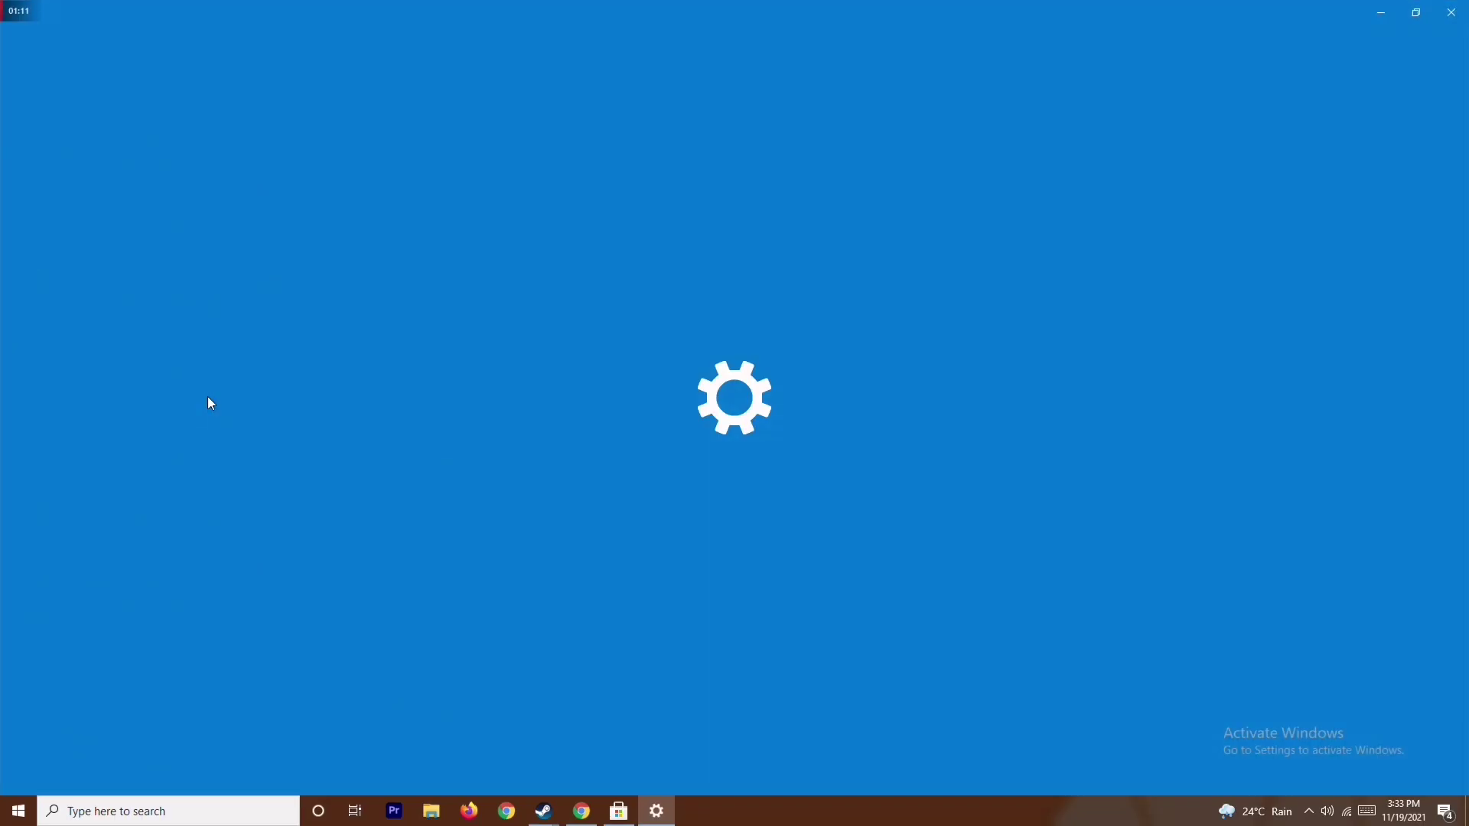
{"action": "left_click", "coordinate": [749, 413]}
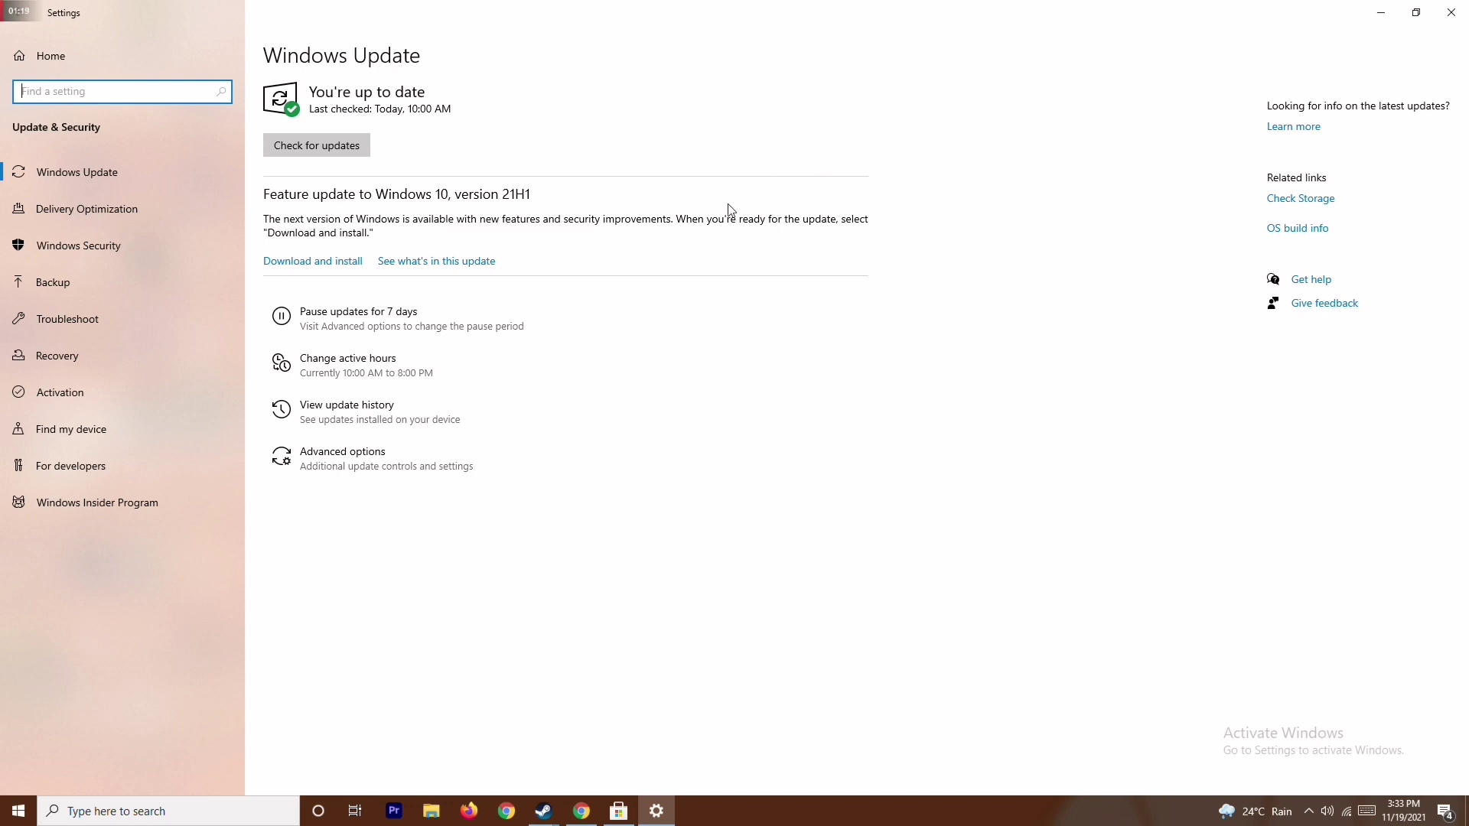
{"action": "left_click", "coordinate": [1451, 12]}
Refresh the desktop and launch Task Manager from the taskbar menu.
{"action": "right_click", "coordinate": [898, 273]}
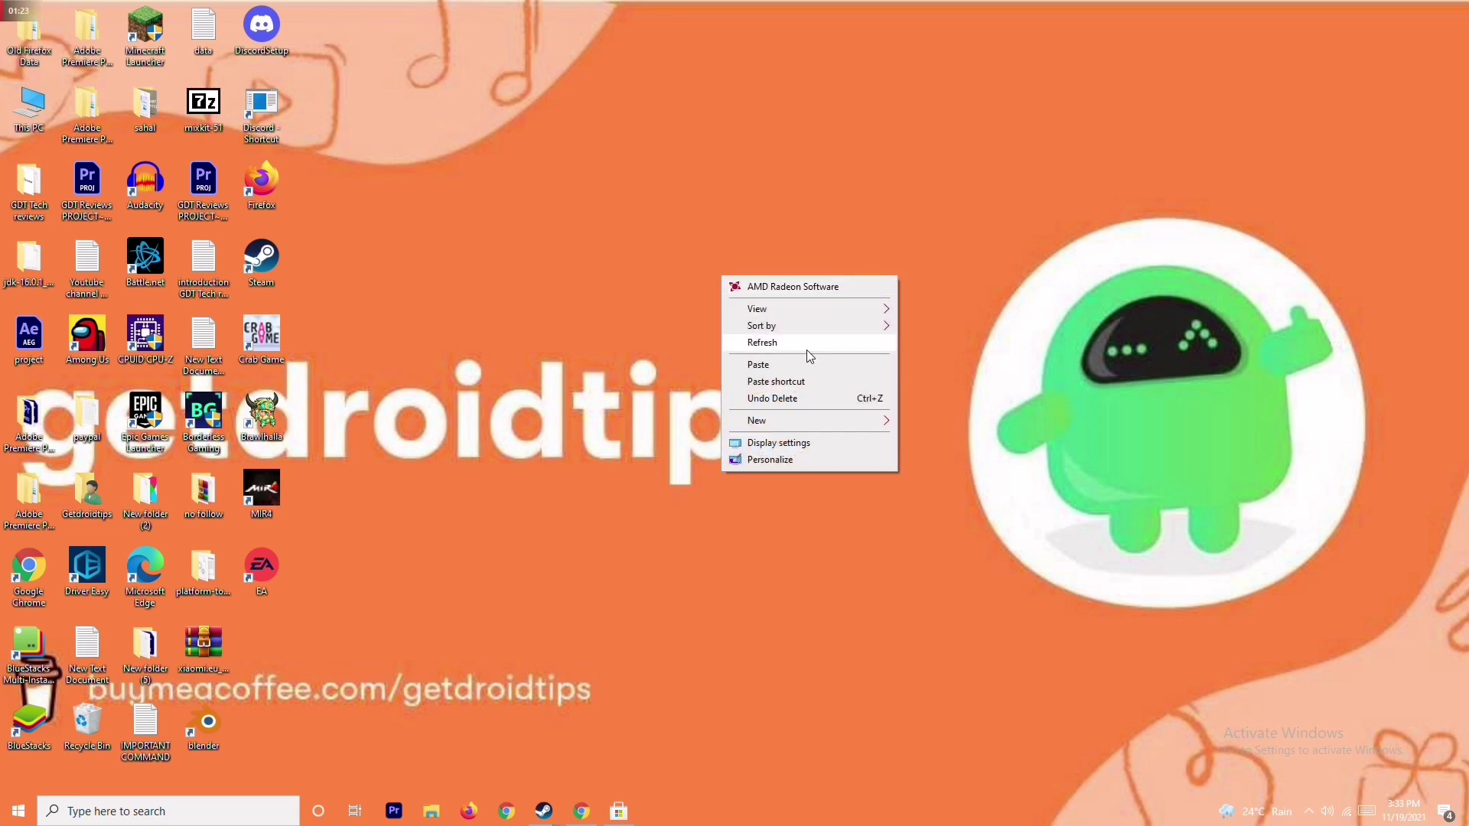
{"action": "left_click", "coordinate": [806, 351]}
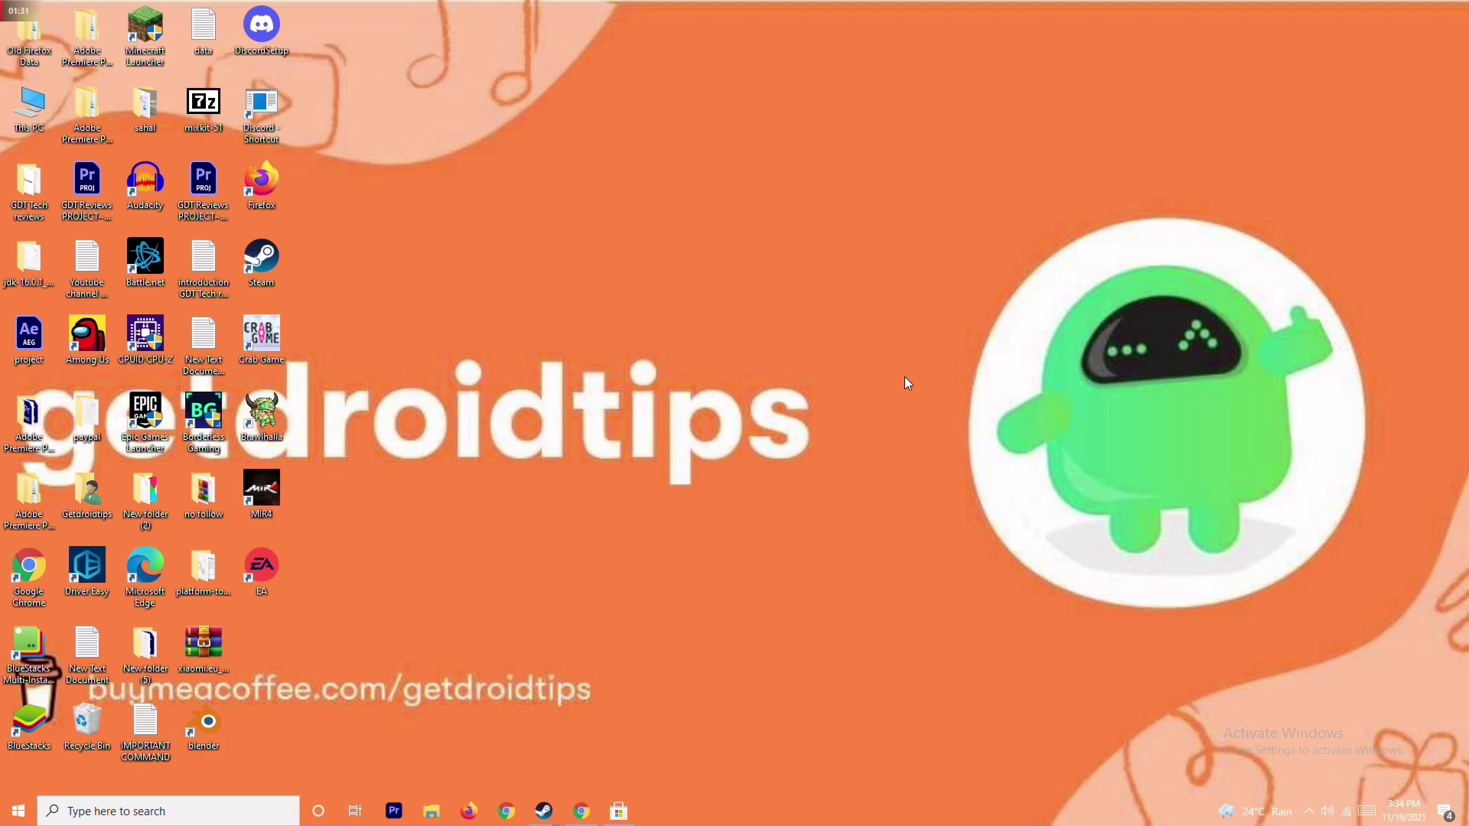
{"action": "right_click", "coordinate": [778, 814]}
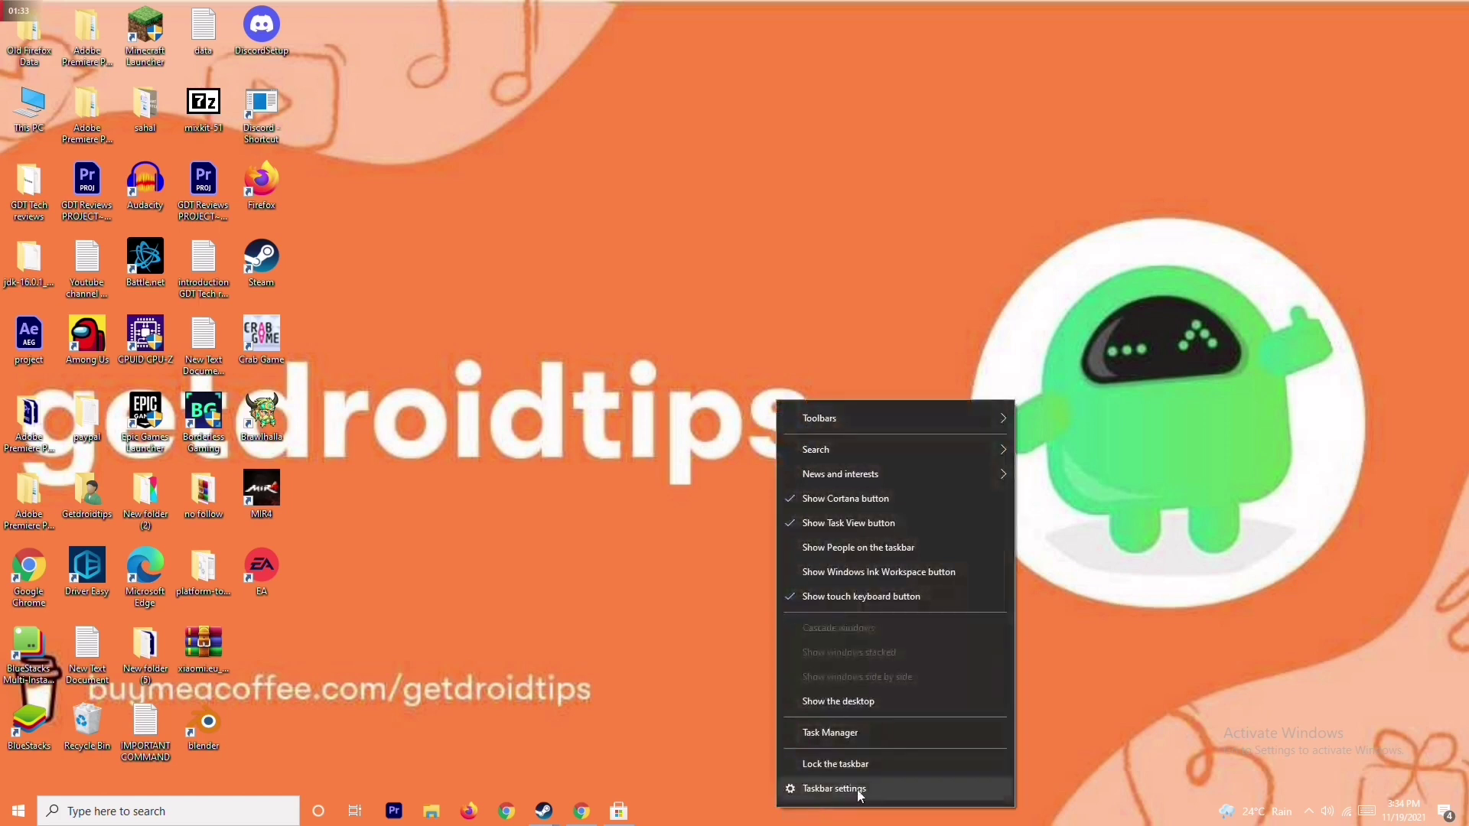
{"action": "left_click", "coordinate": [874, 734]}
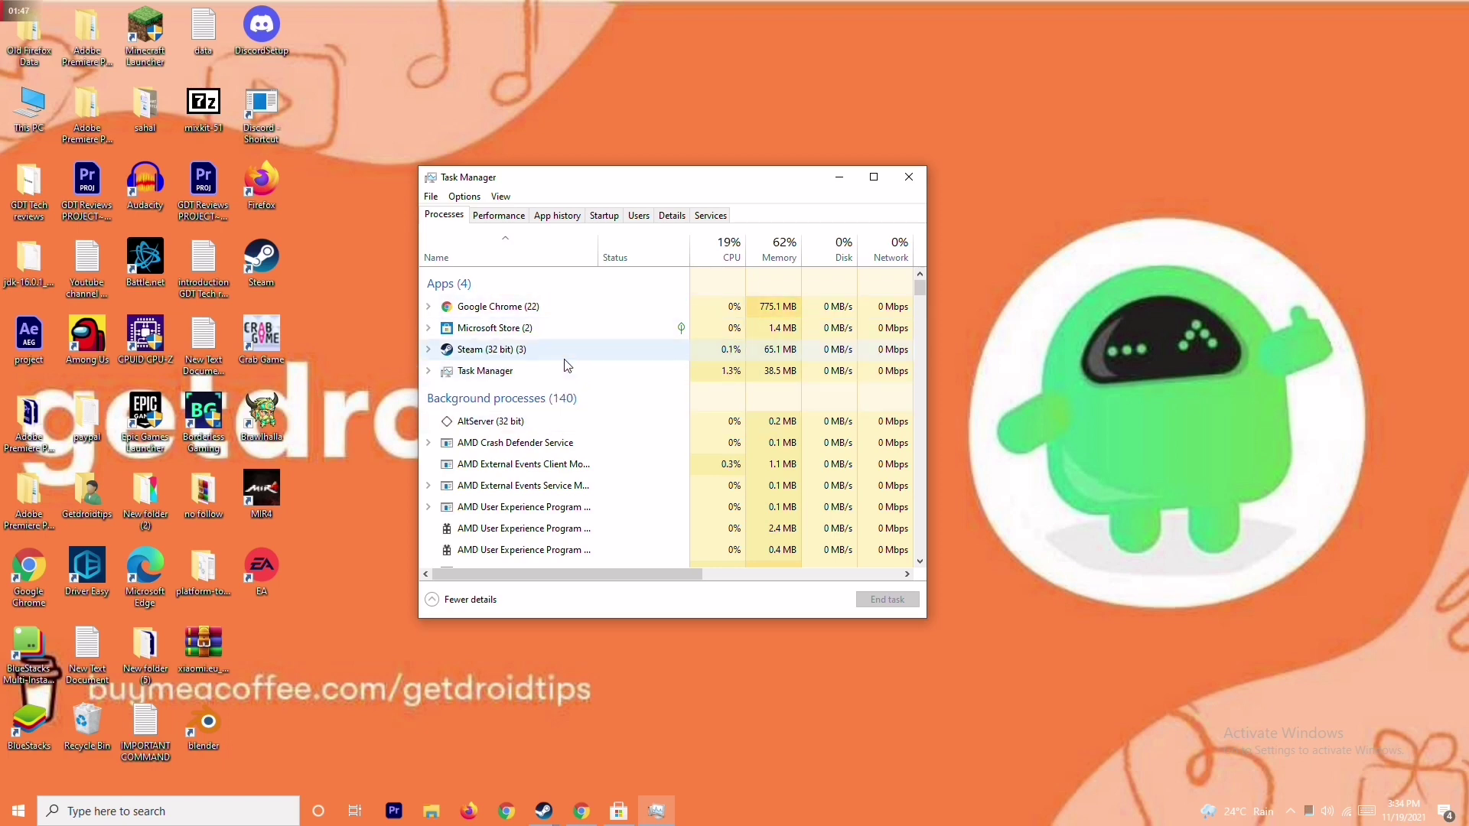
End the Microsoft Store task, then close Task Manager.
{"action": "left_click", "coordinate": [575, 329]}
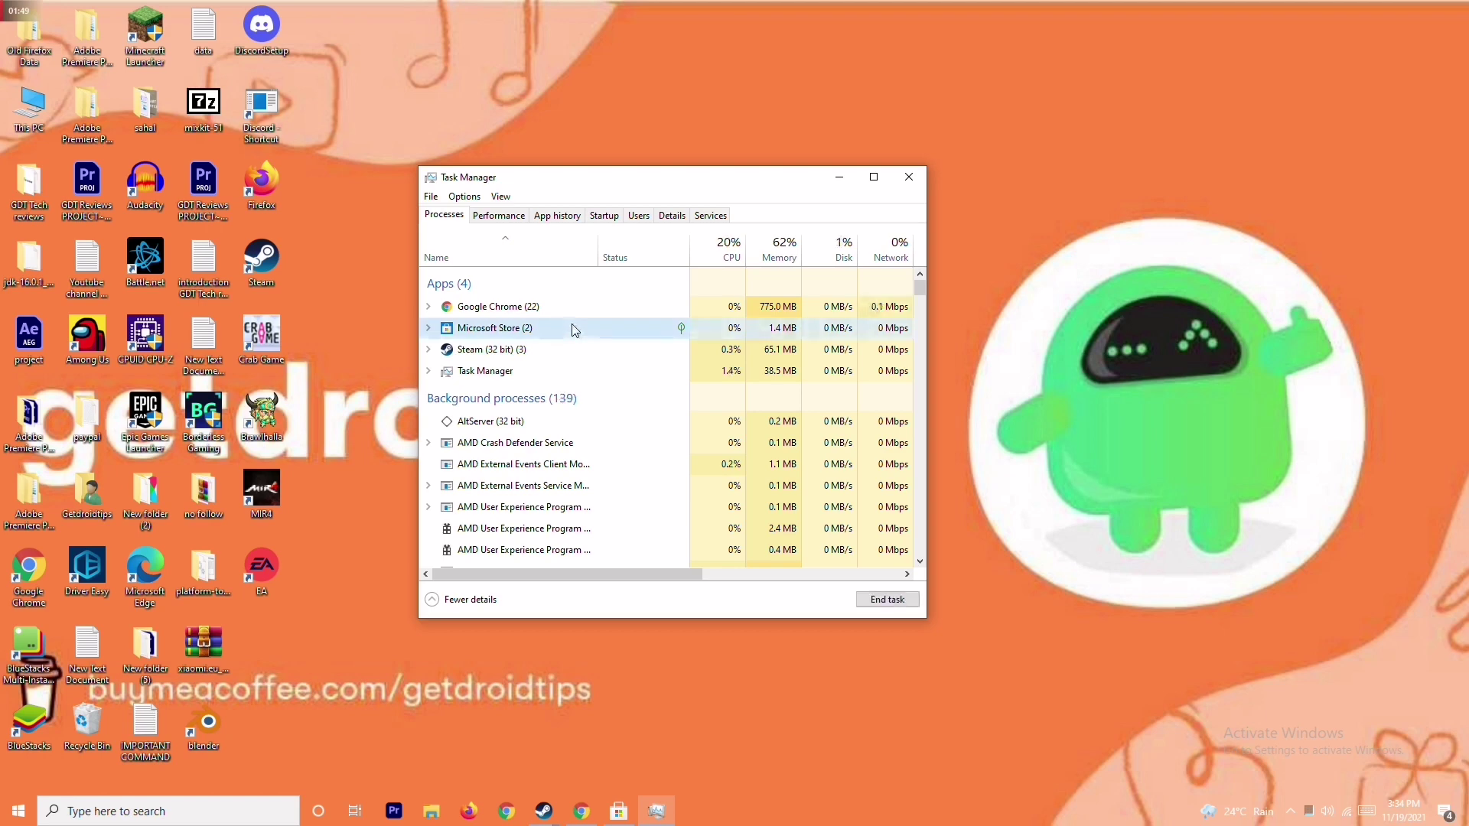
{"action": "right_click", "coordinate": [626, 332]}
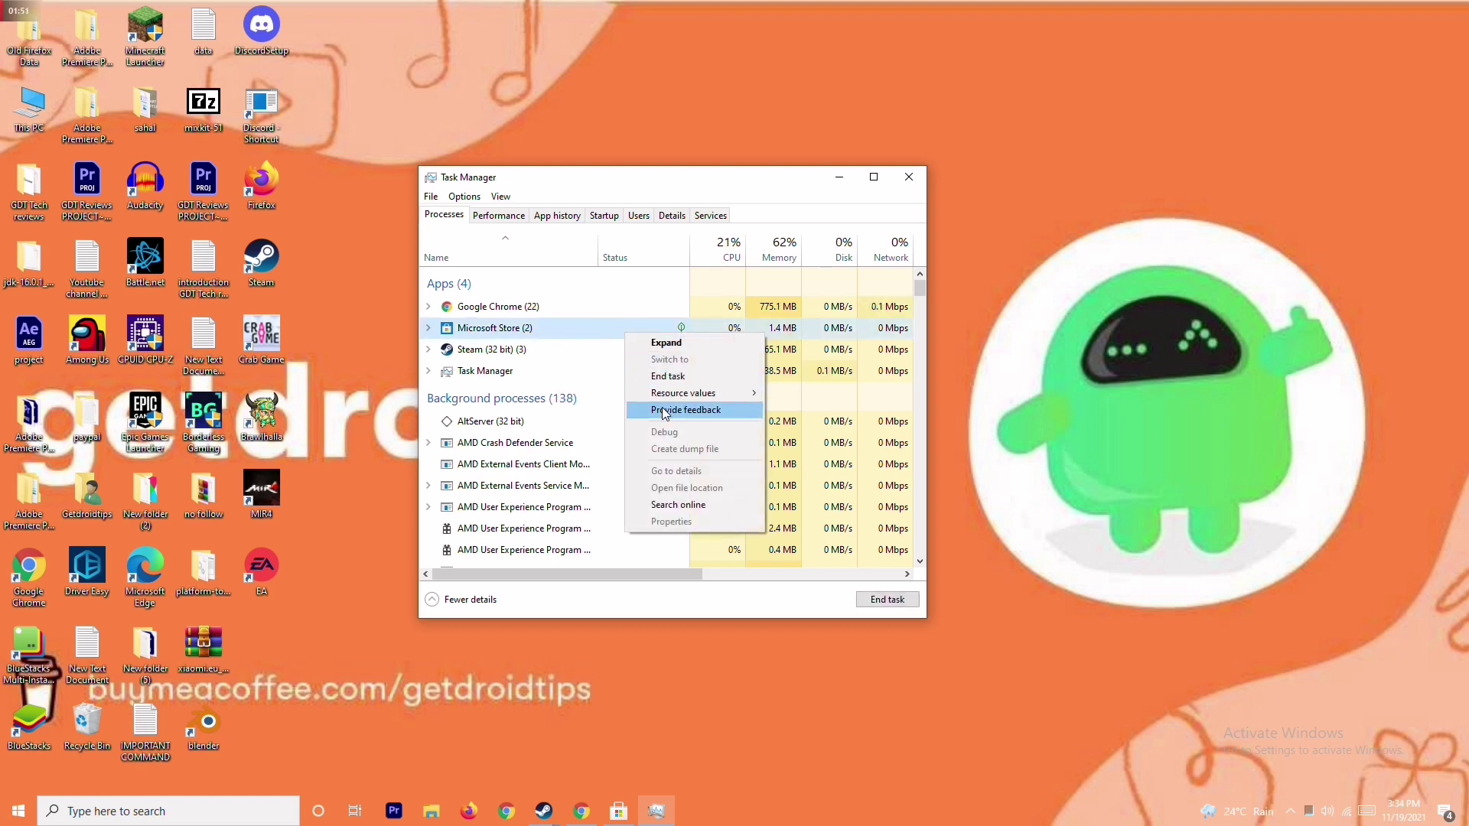
{"action": "left_click", "coordinate": [676, 380]}
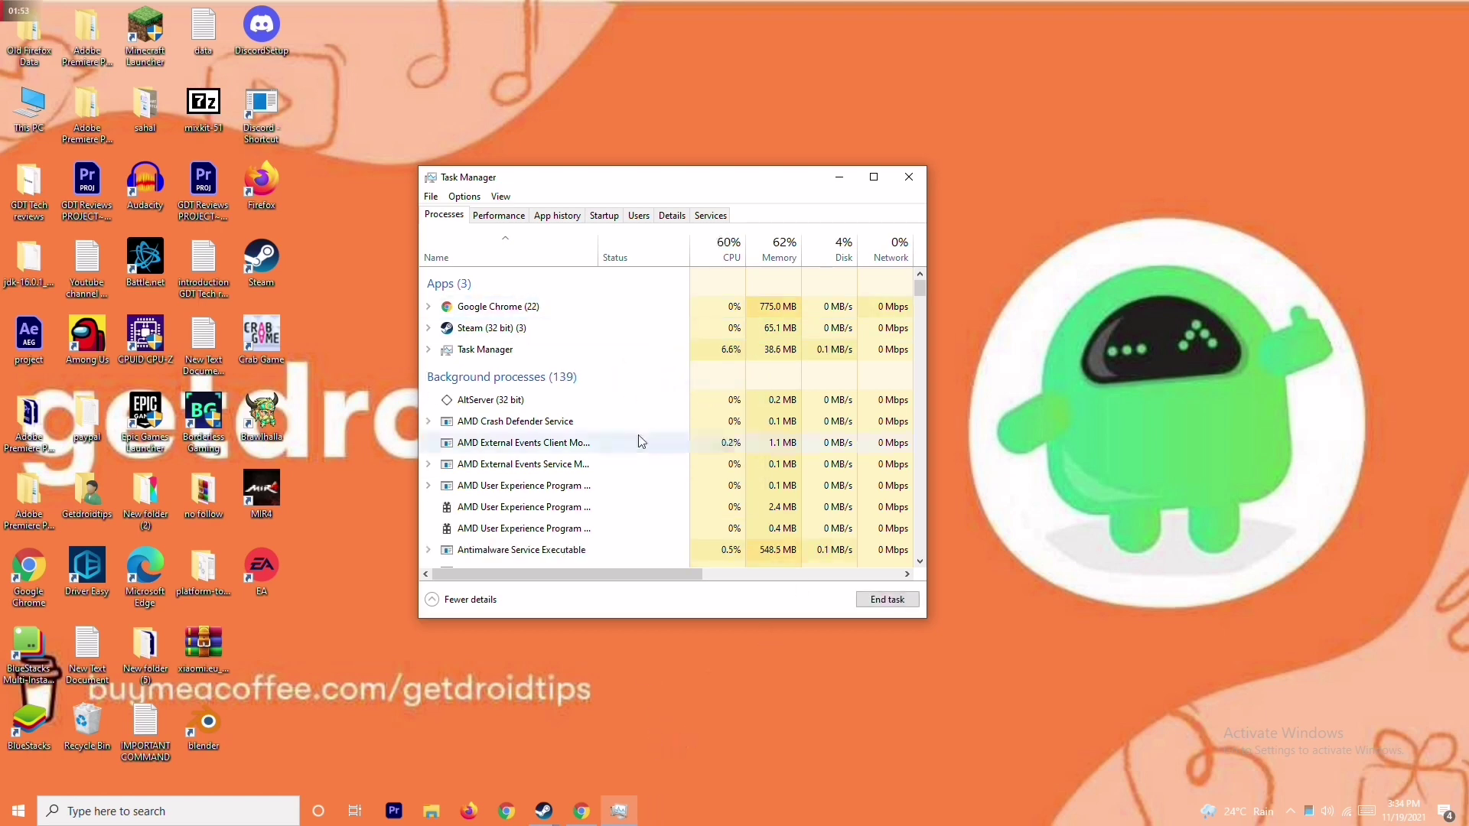
{"action": "left_click", "coordinate": [922, 185]}
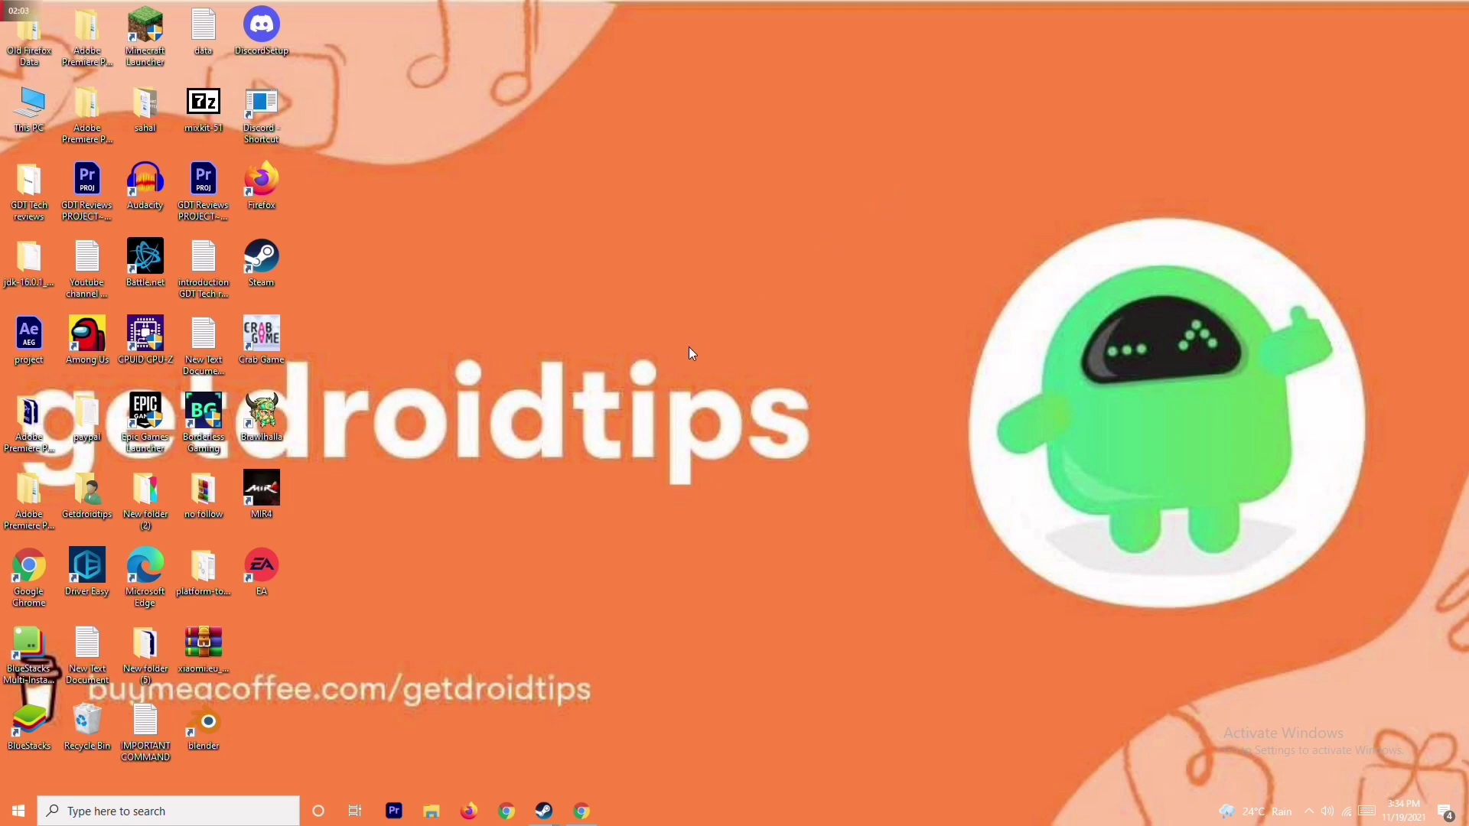
{"action": "right_click", "coordinate": [263, 357]}
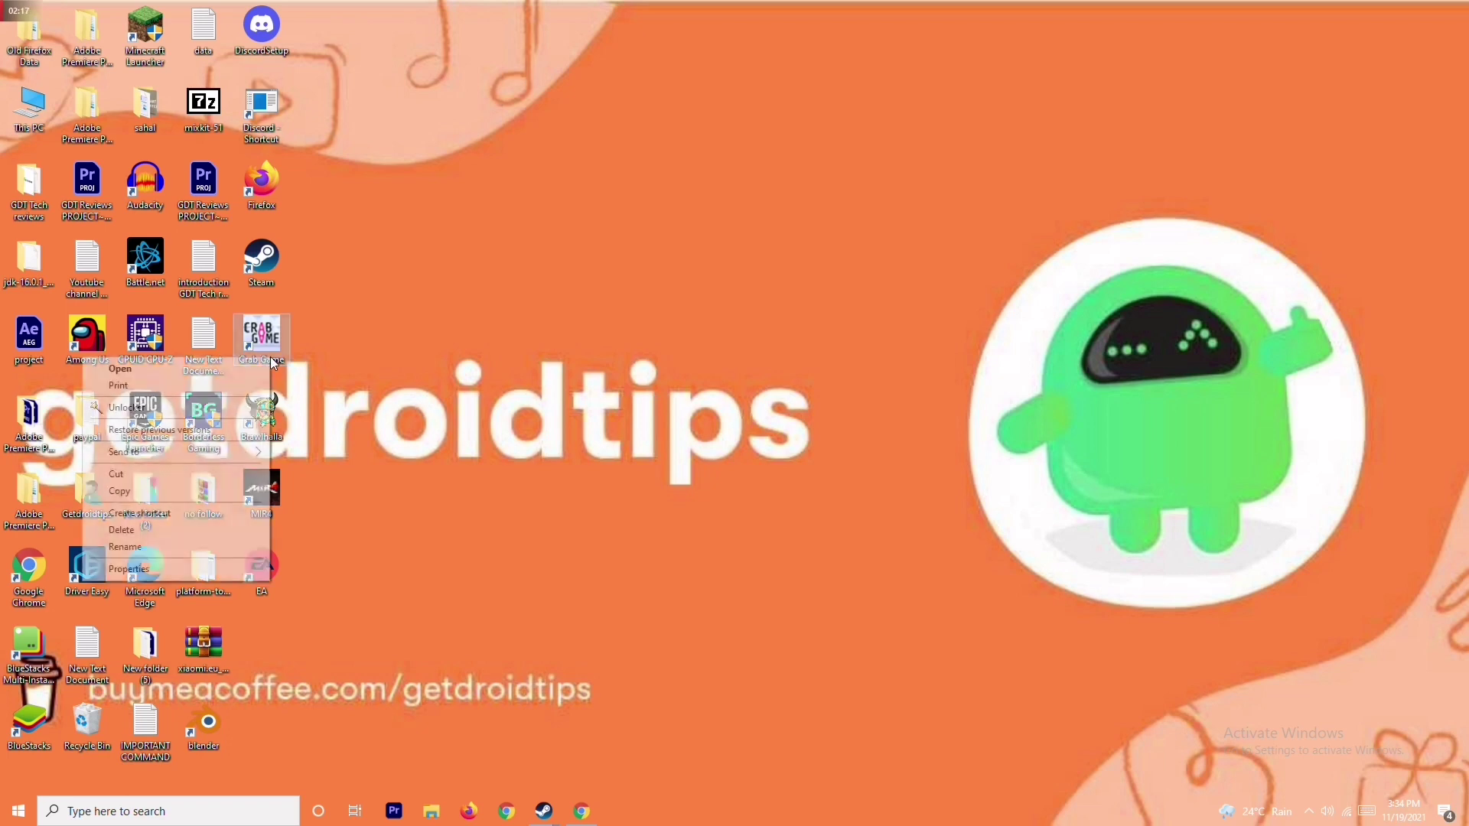
{"action": "left_click", "coordinate": [356, 338]}
{"action": "right_click", "coordinate": [270, 335]}
{"action": "left_click", "coordinate": [286, 359]}
{"action": "right_click", "coordinate": [264, 355]}
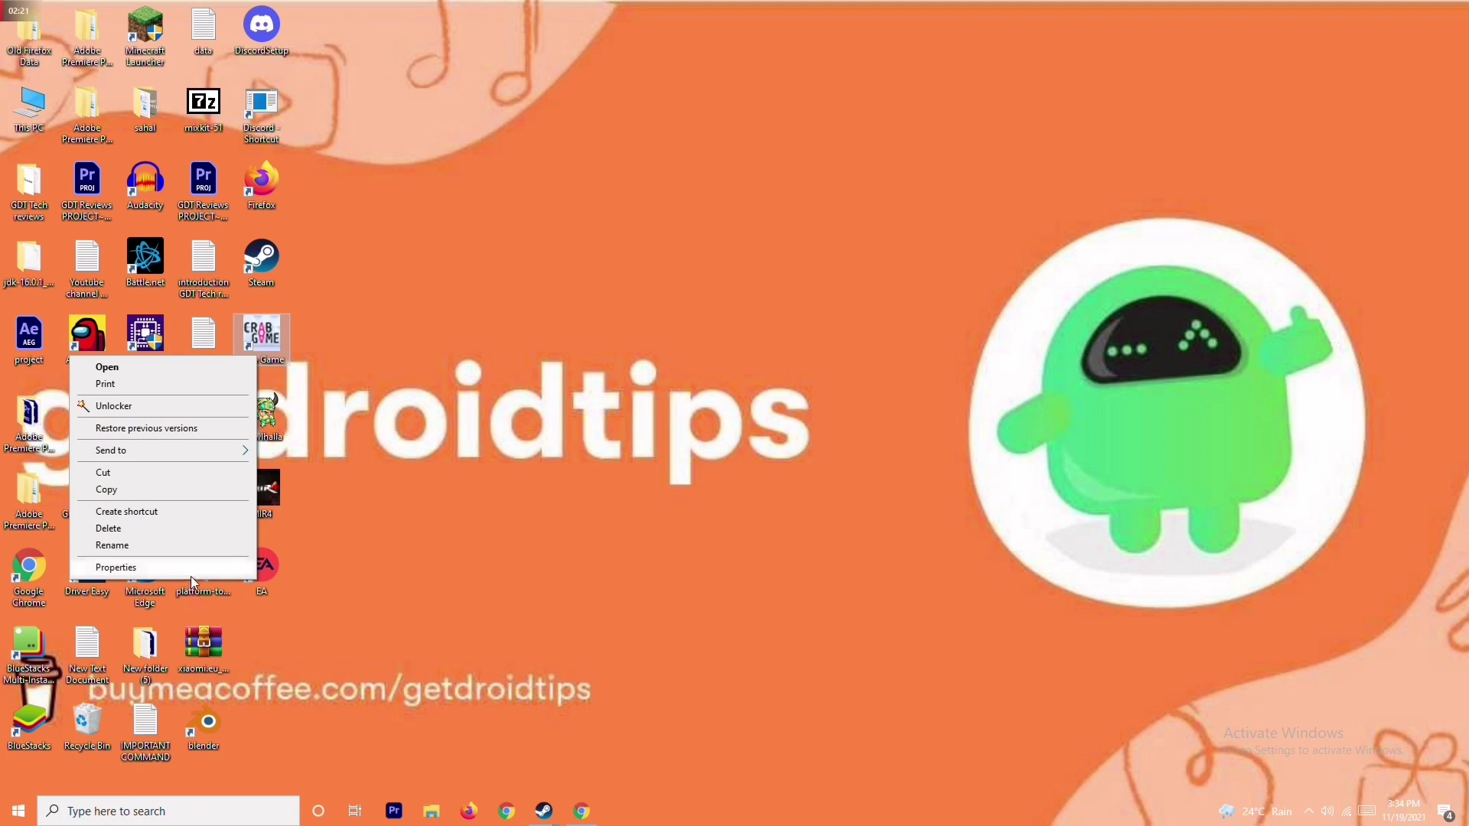
{"action": "left_click", "coordinate": [190, 572]}
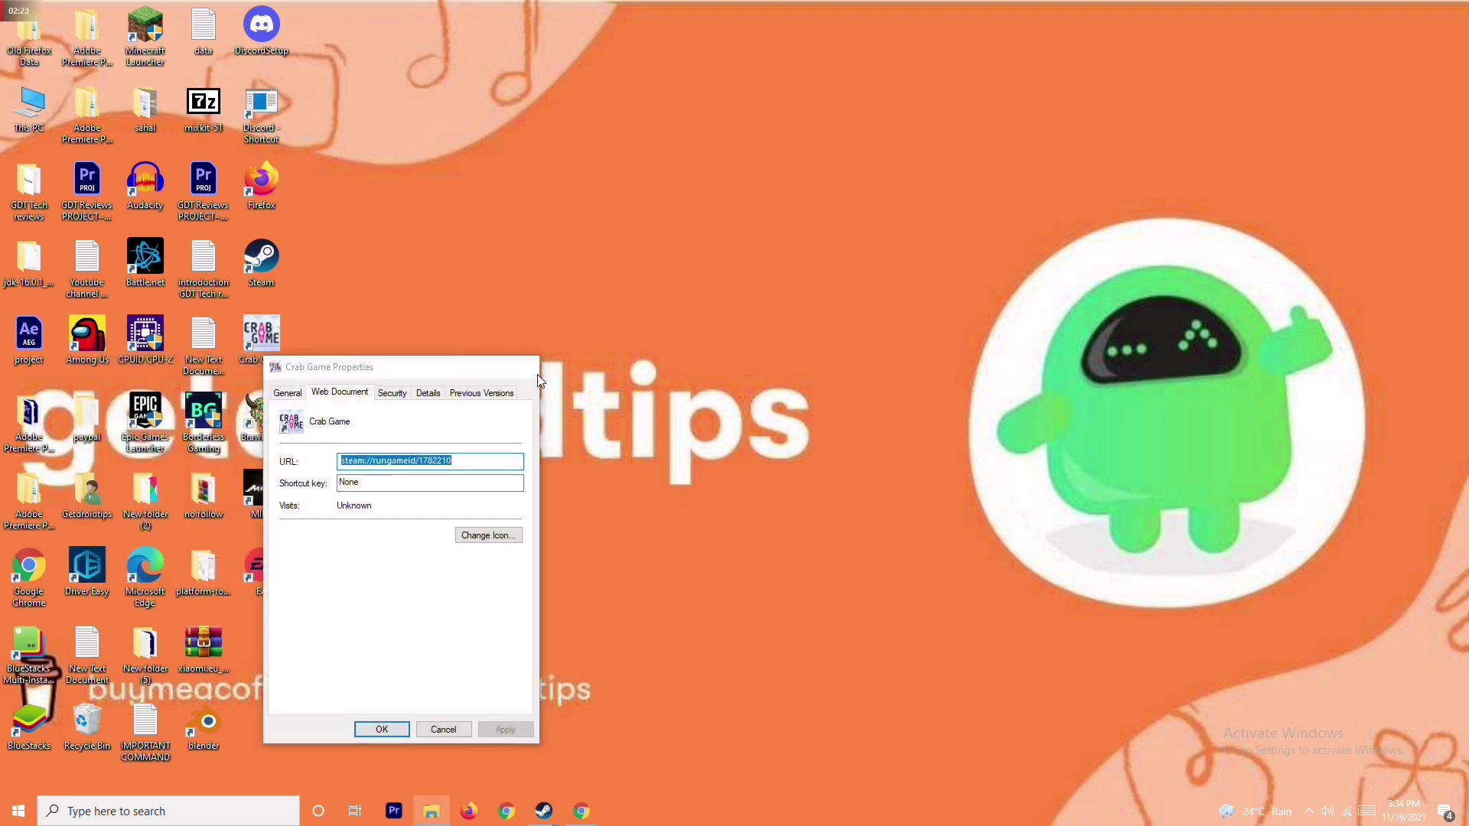
{"action": "left_click", "coordinate": [537, 374]}
{"action": "mouse_move", "coordinate": [544, 815]}
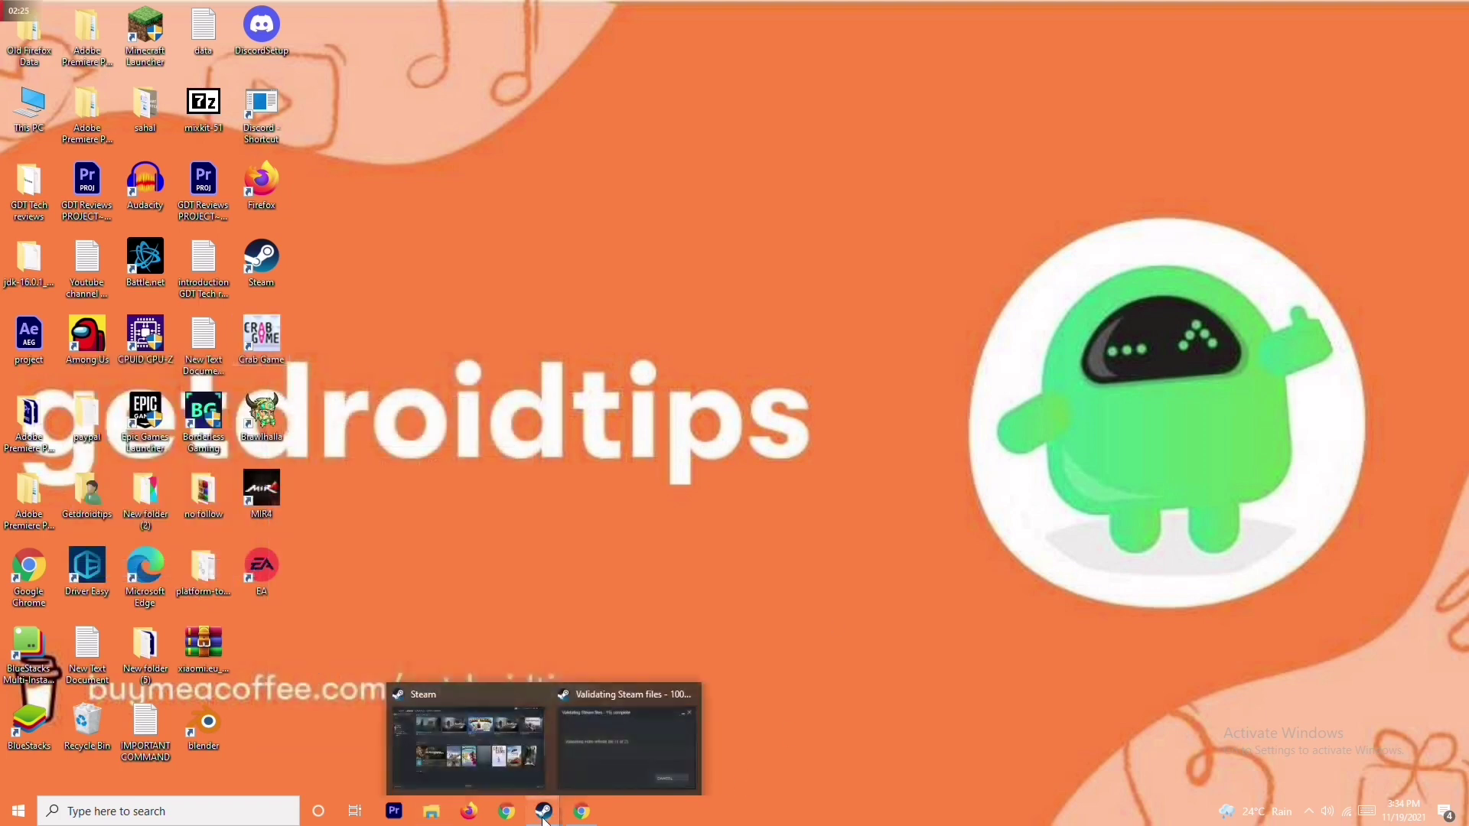
Browse Crab Game's local files from its Steam library properties to open the install folder.
{"action": "left_click", "coordinate": [508, 733]}
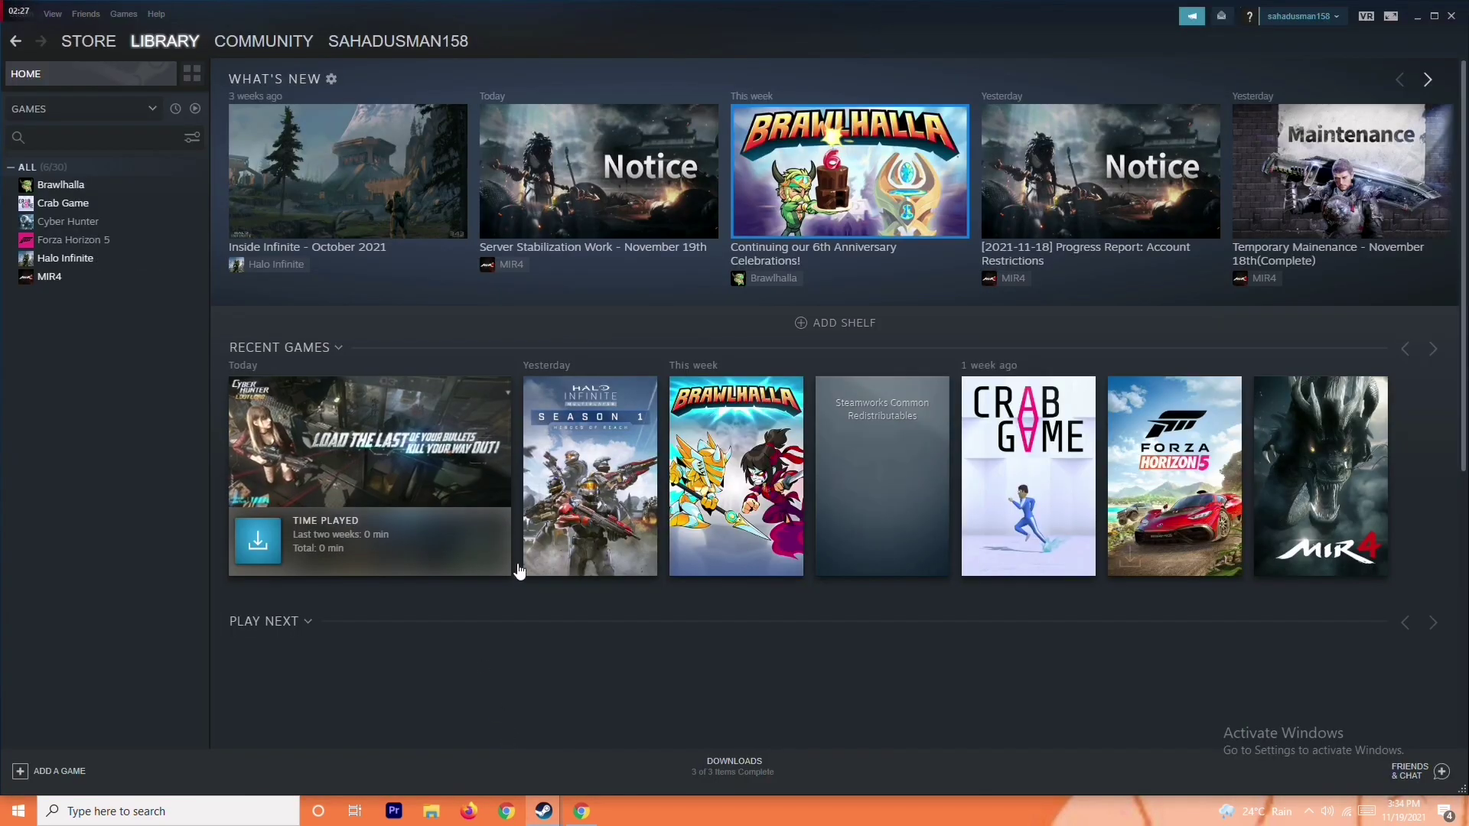
{"action": "right_click", "coordinate": [142, 203]}
{"action": "left_click", "coordinate": [184, 295]}
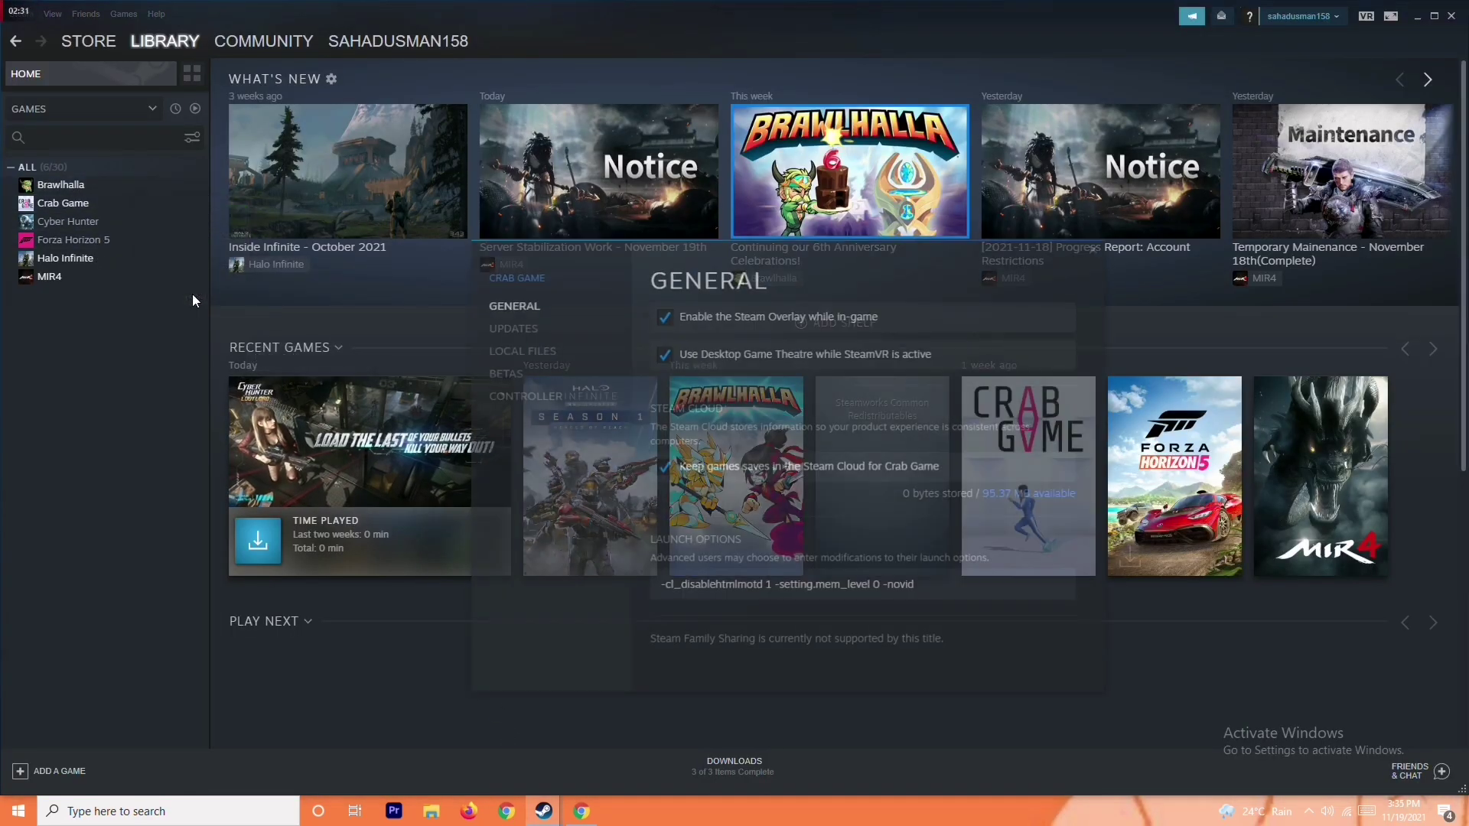
{"action": "left_click", "coordinate": [557, 351]}
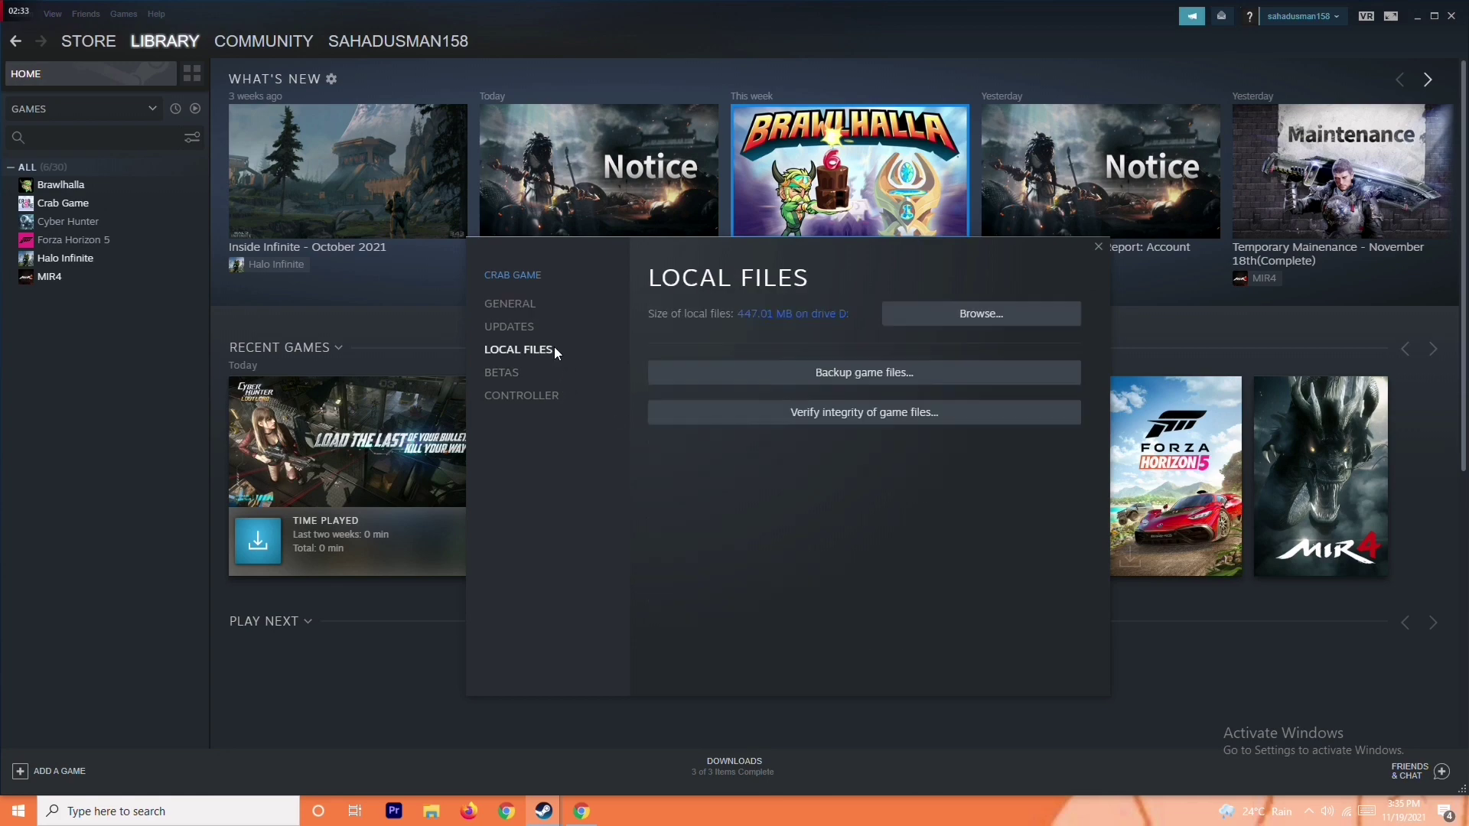
{"action": "left_click", "coordinate": [979, 313]}
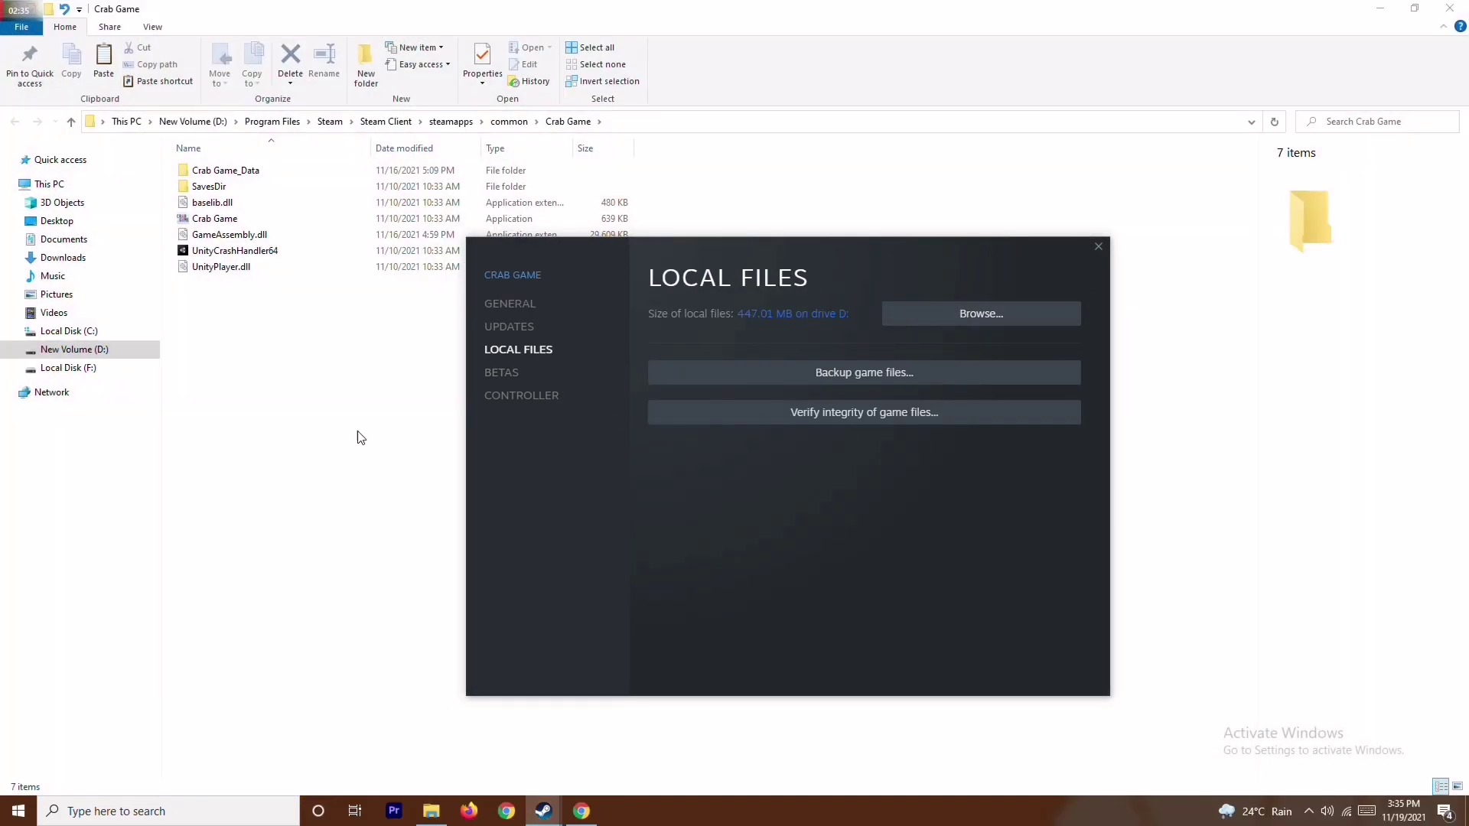
Run the Crab Game application as administrator, then close the game folder window.
{"action": "left_click", "coordinate": [357, 433]}
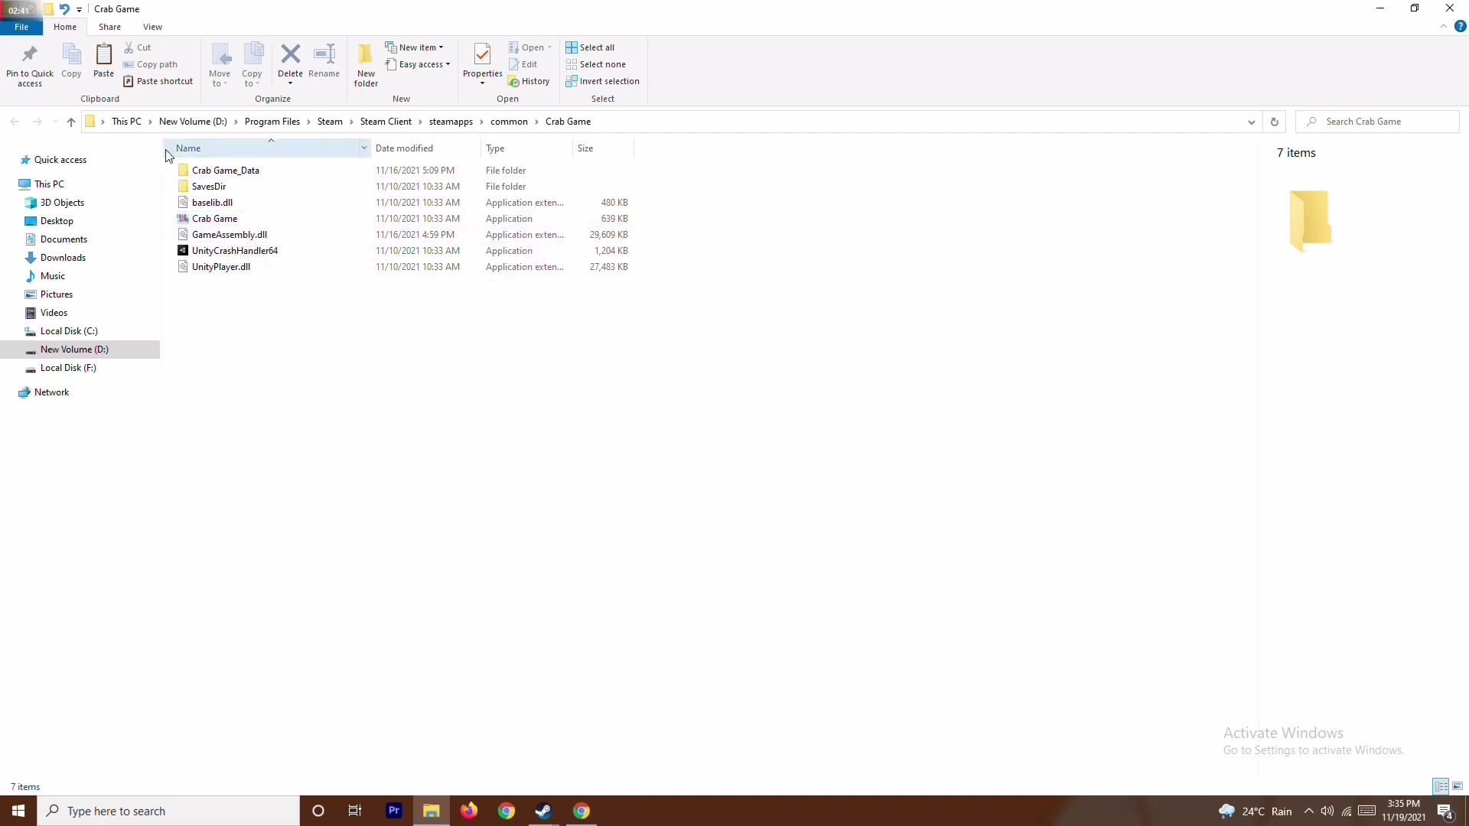
{"action": "left_click", "coordinate": [234, 221]}
{"action": "right_click", "coordinate": [238, 220]}
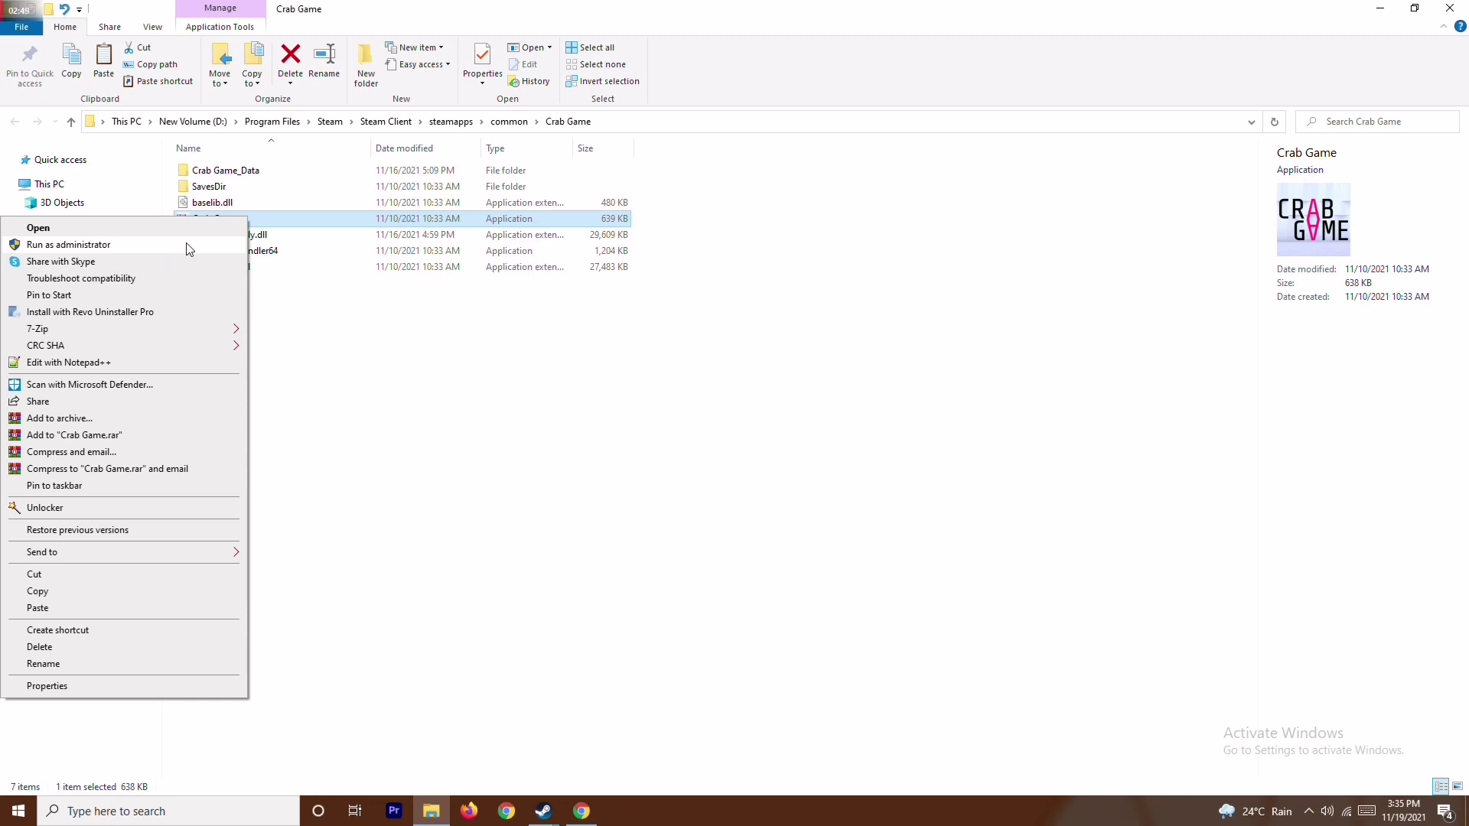
{"action": "left_click", "coordinate": [479, 370]}
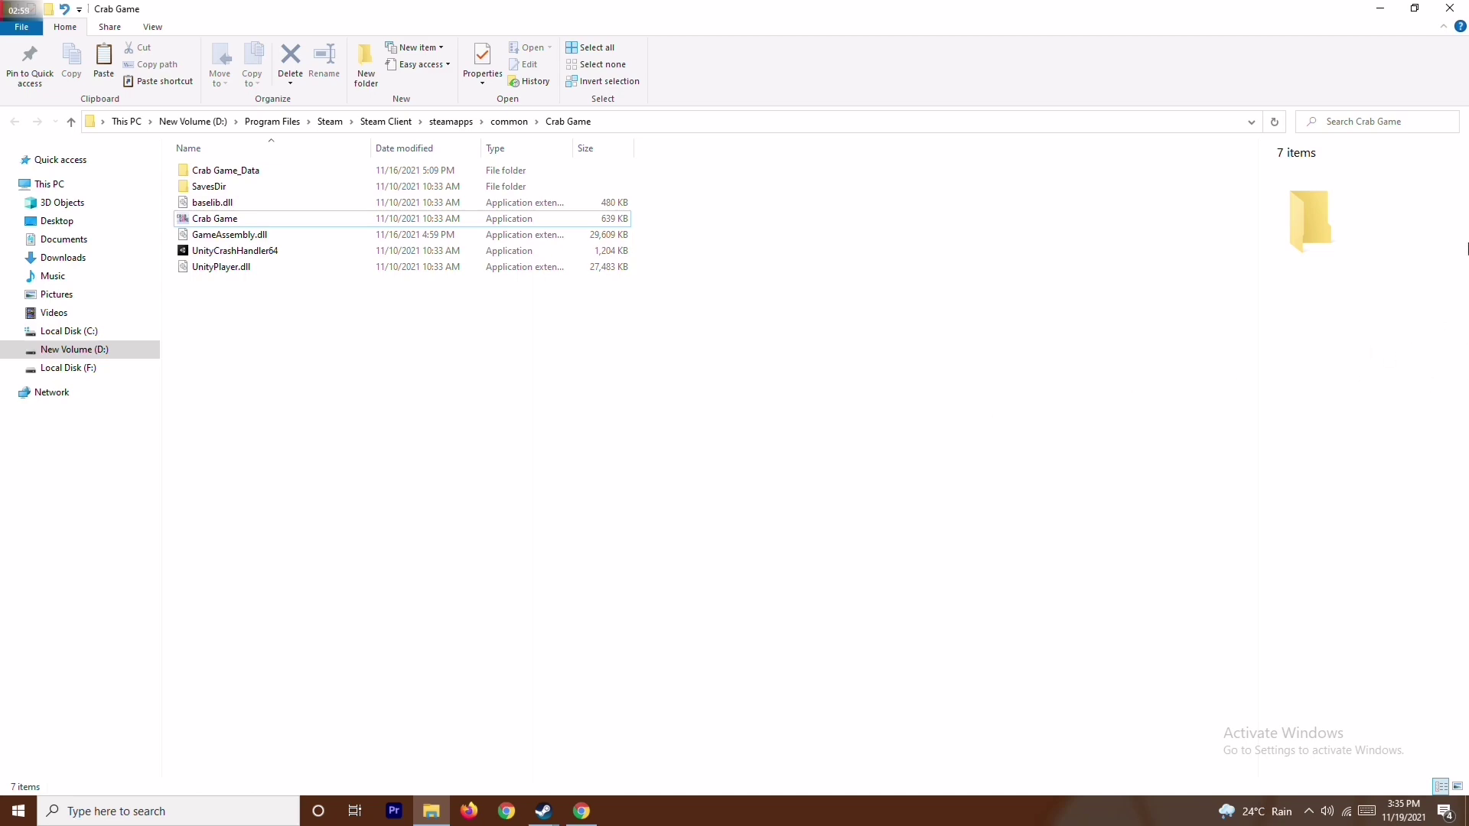
{"action": "left_click", "coordinate": [1451, 8]}
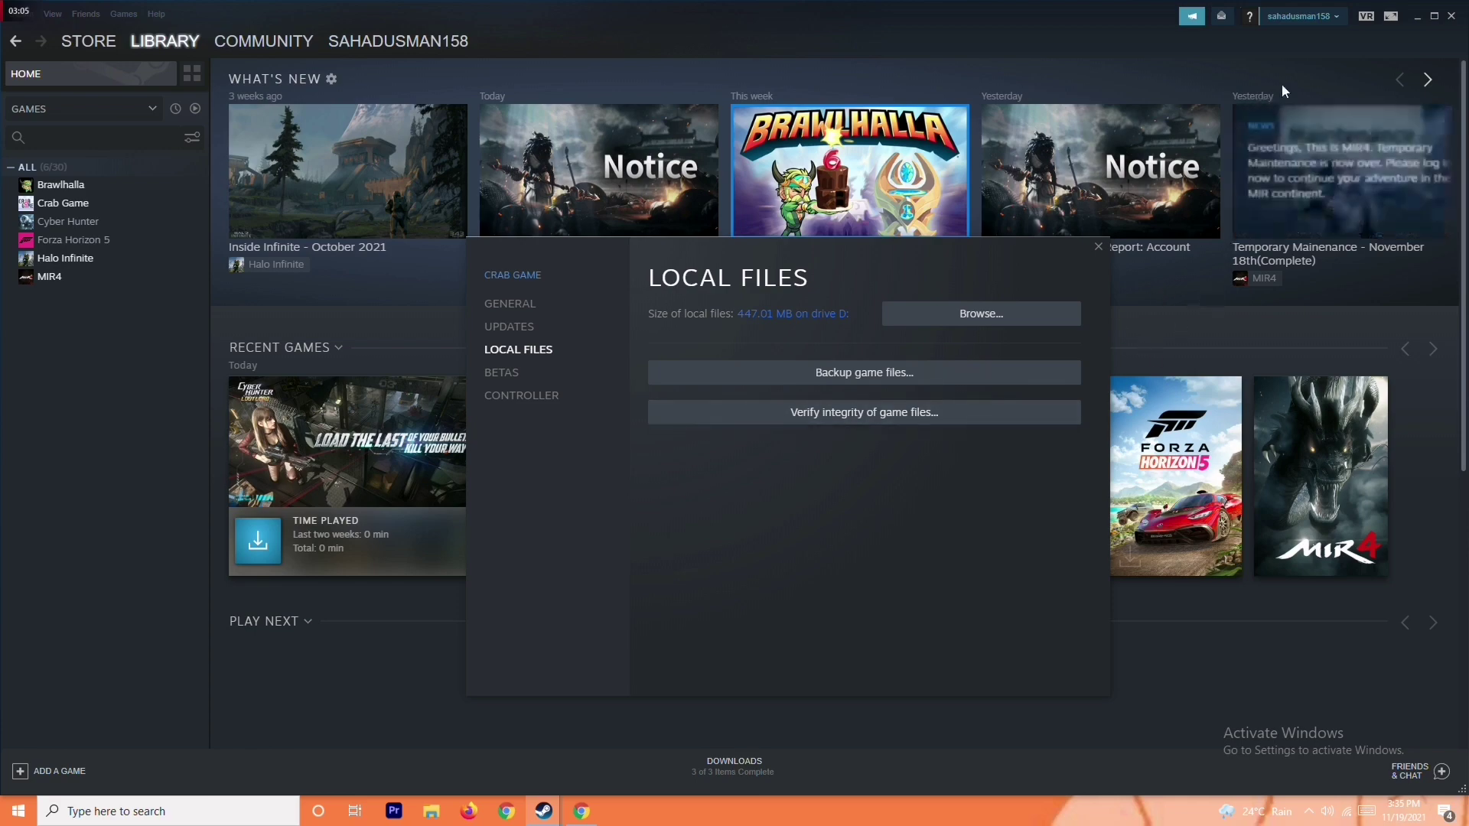
Minimize the Steam library, close Crab Game's Properties, and start a Windows search.
{"action": "left_click", "coordinate": [1410, 20]}
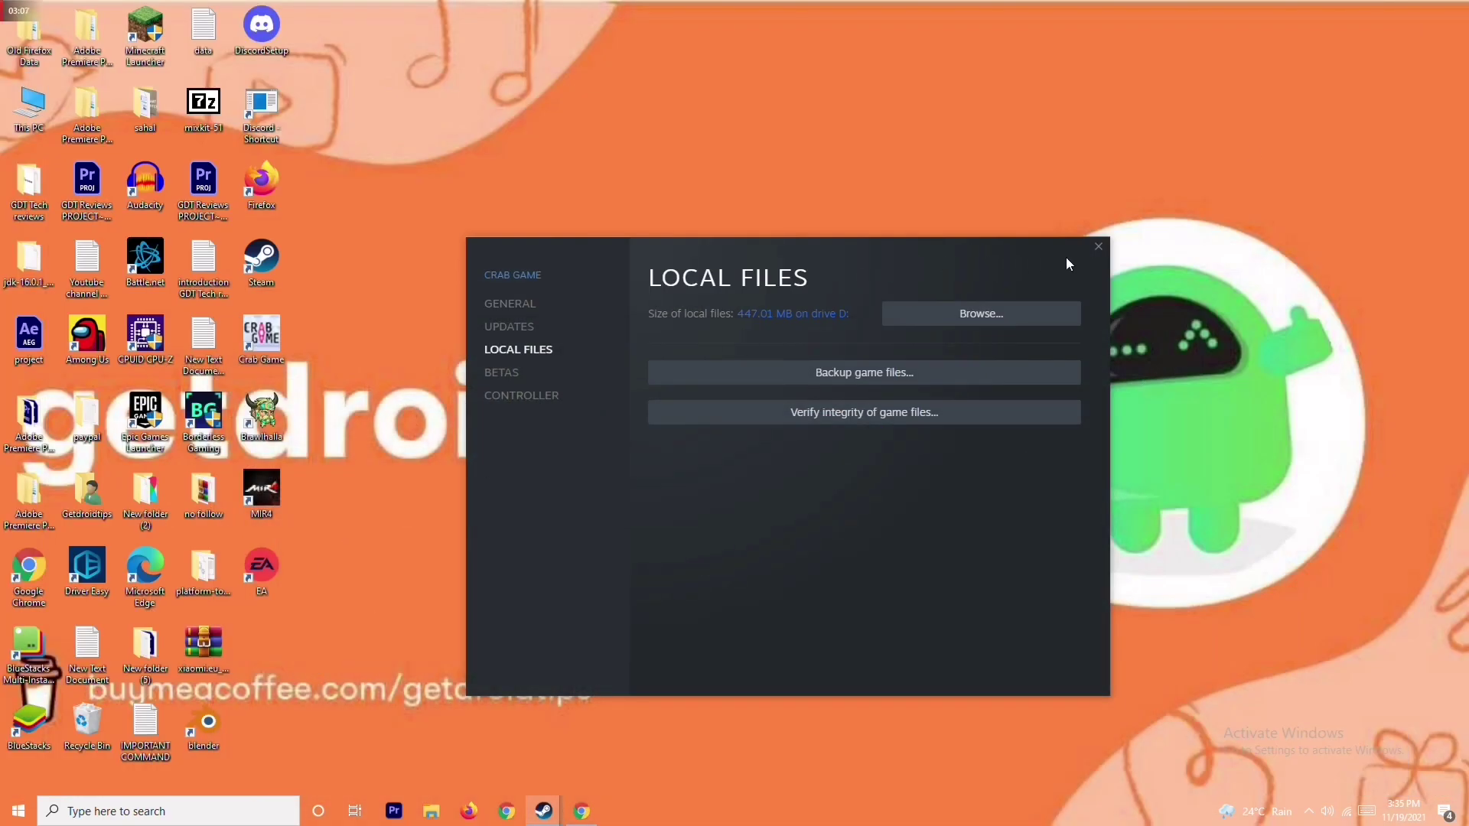
{"action": "left_click", "coordinate": [1097, 247]}
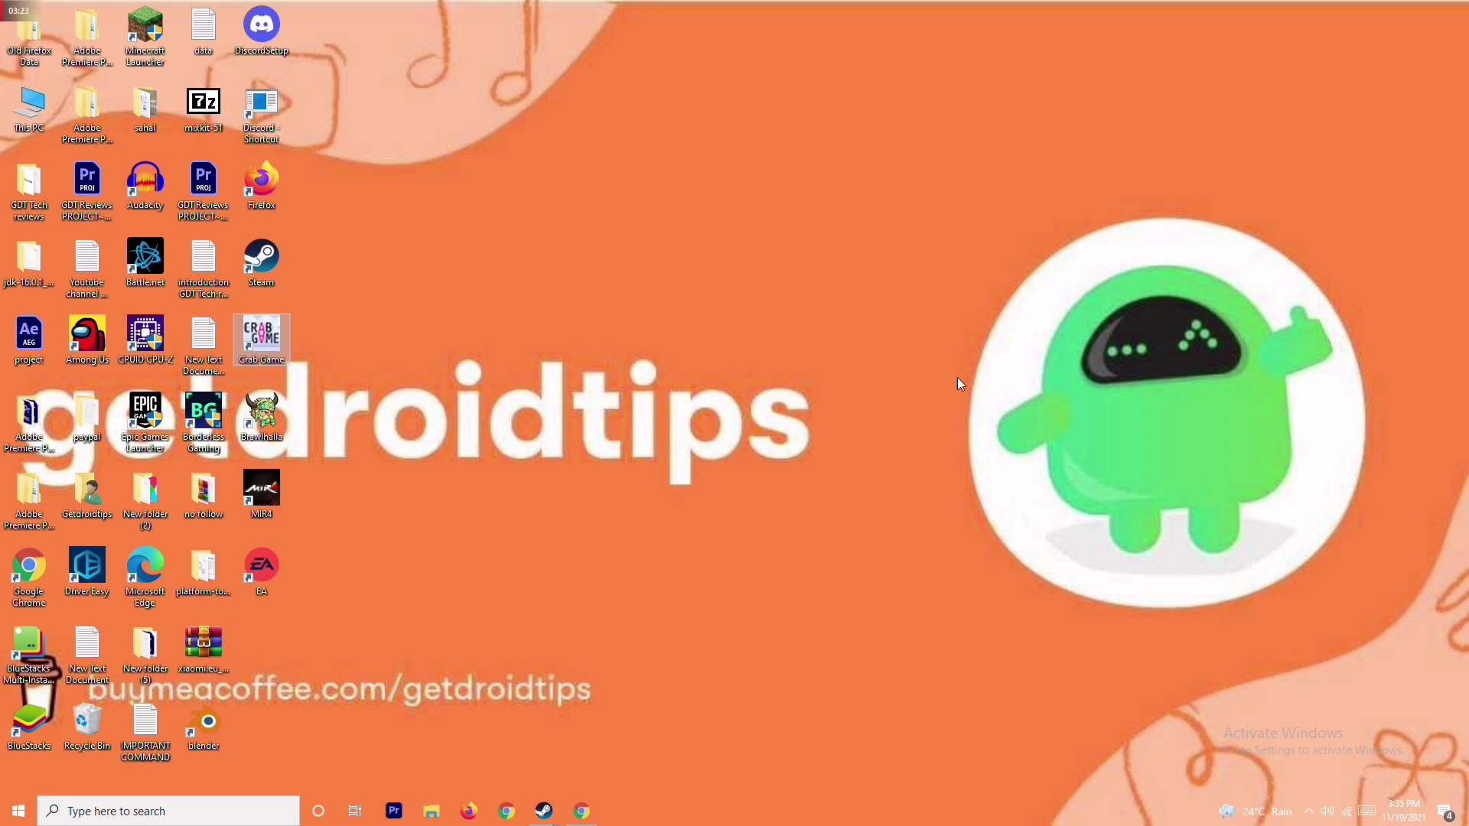
{"action": "left_click", "coordinate": [175, 812]}
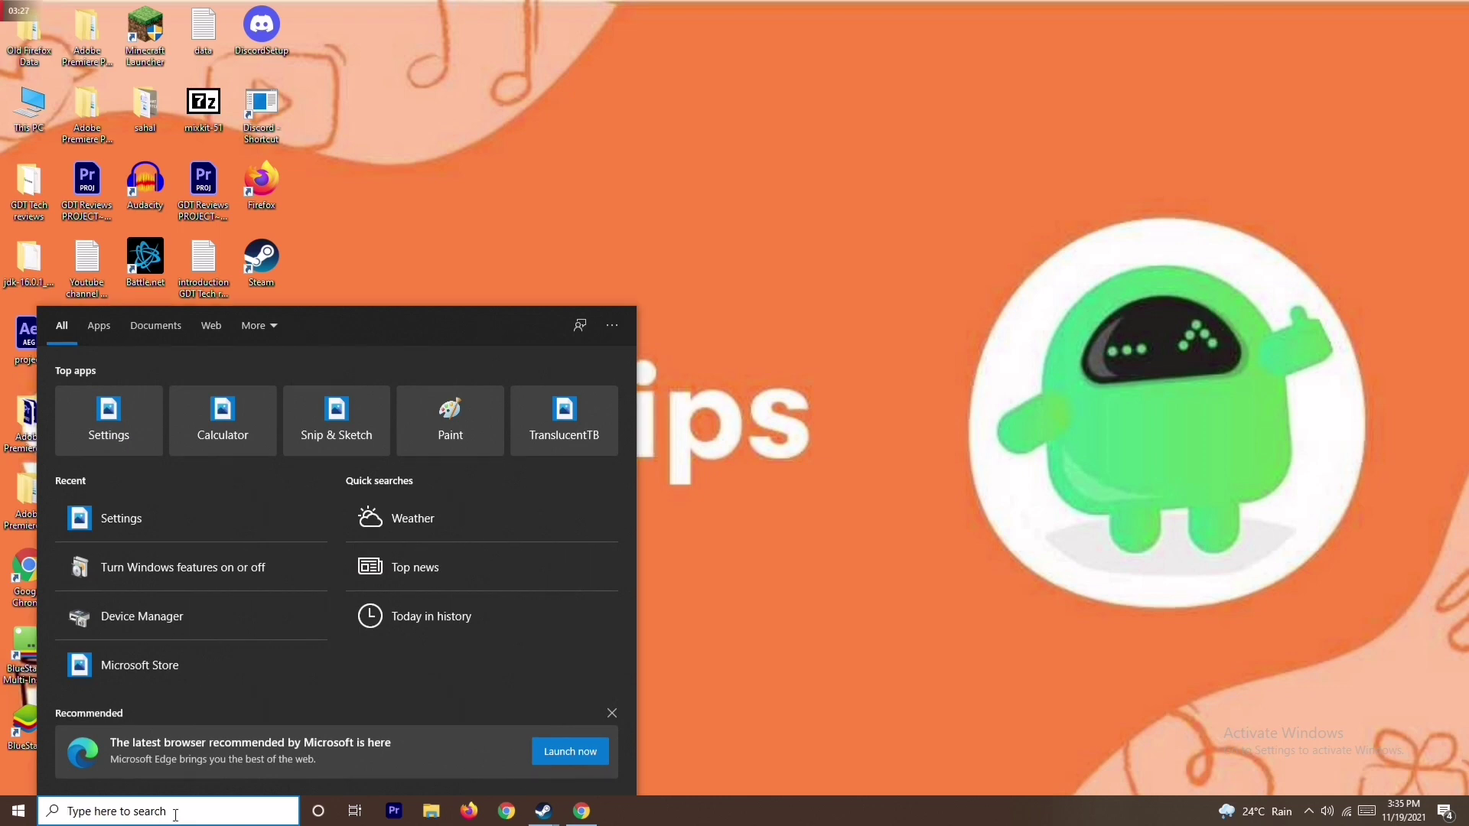
Search 'windows' and open Windows Defender Firewall from the results.
{"action": "type", "text": "windows"}
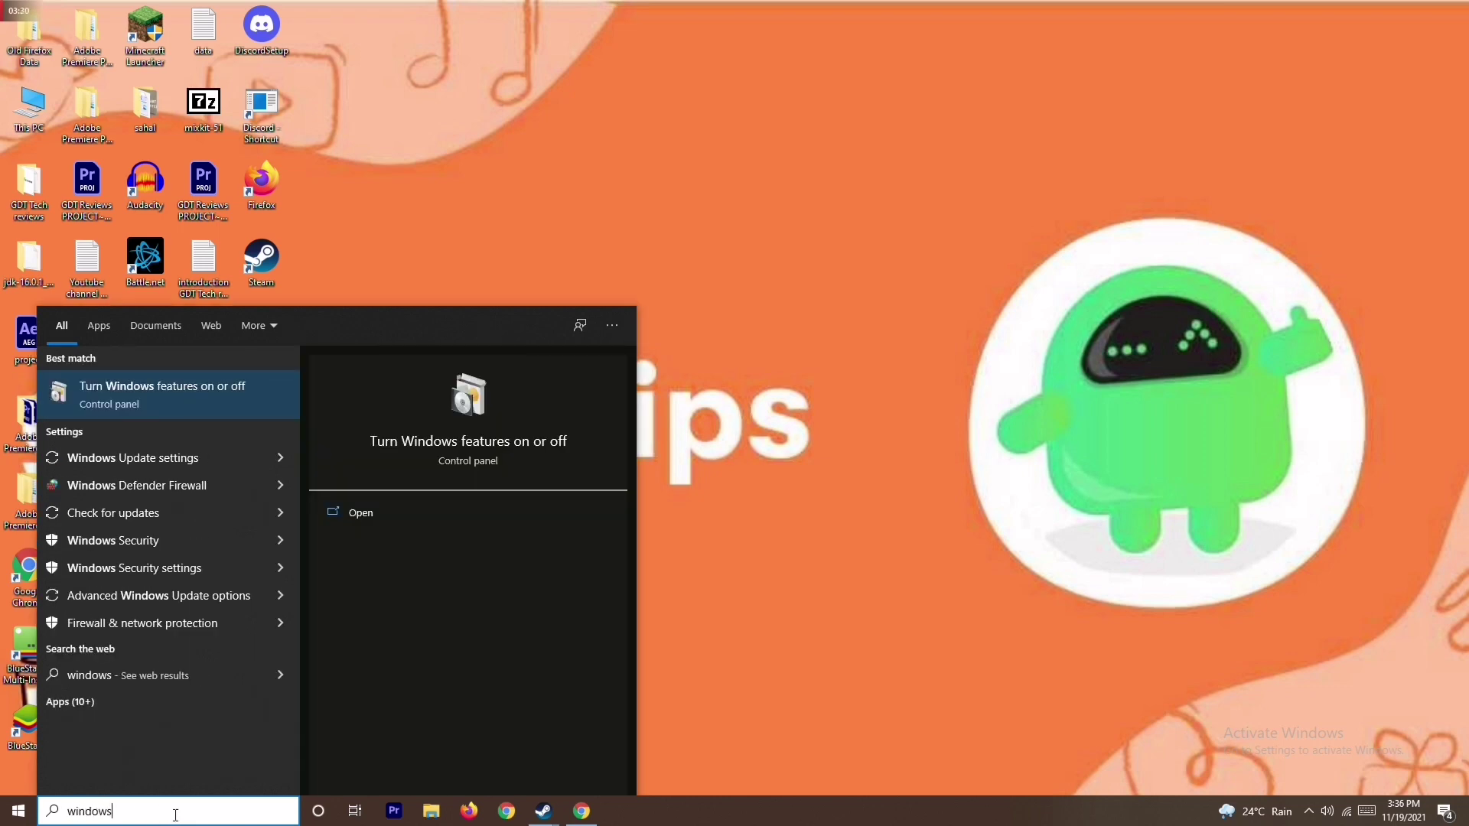
{"action": "left_click", "coordinate": [210, 485]}
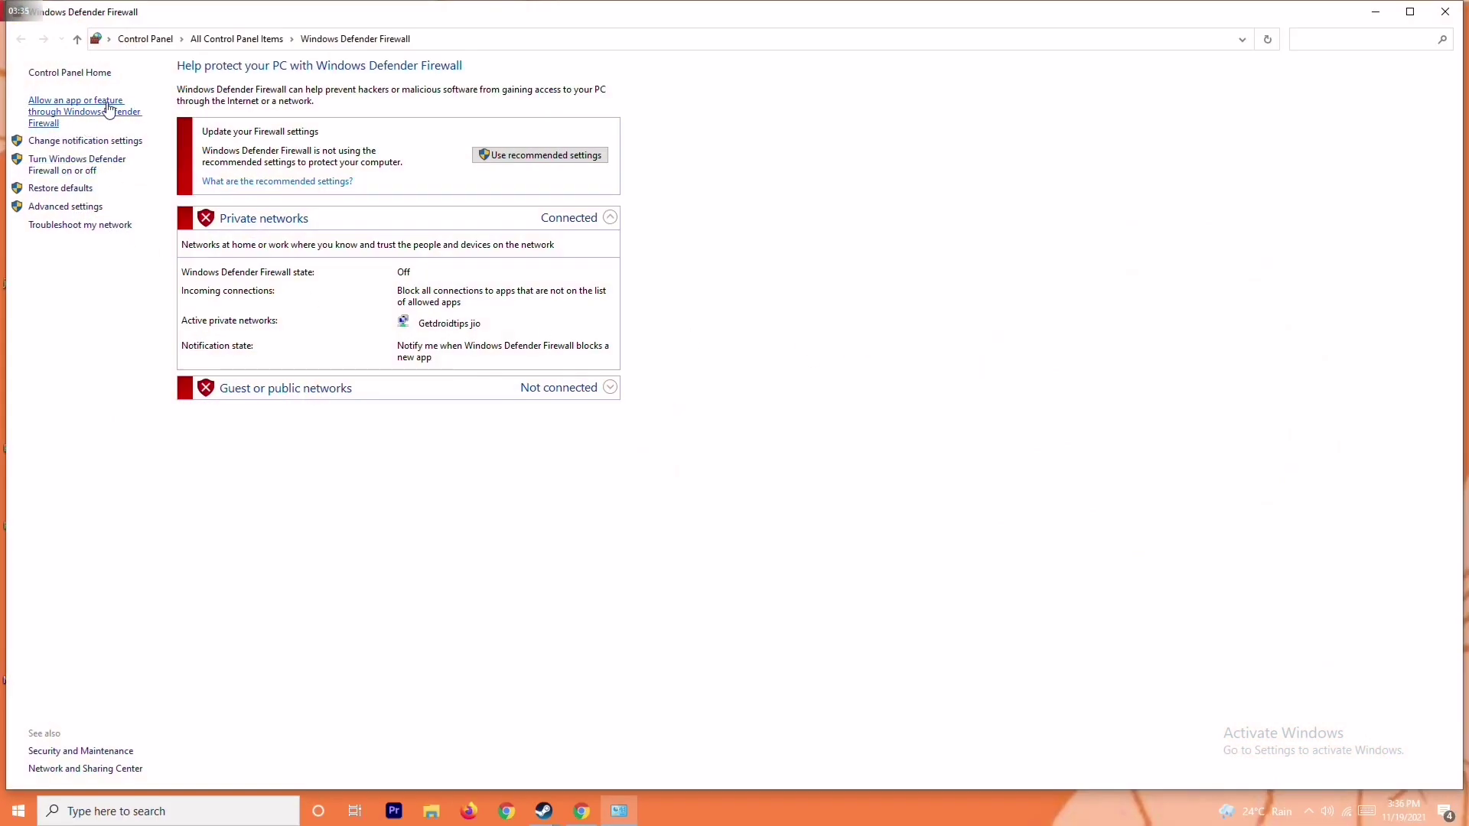
In the firewall on/off settings, leave the private network firewall turned off.
{"action": "left_click", "coordinate": [86, 162]}
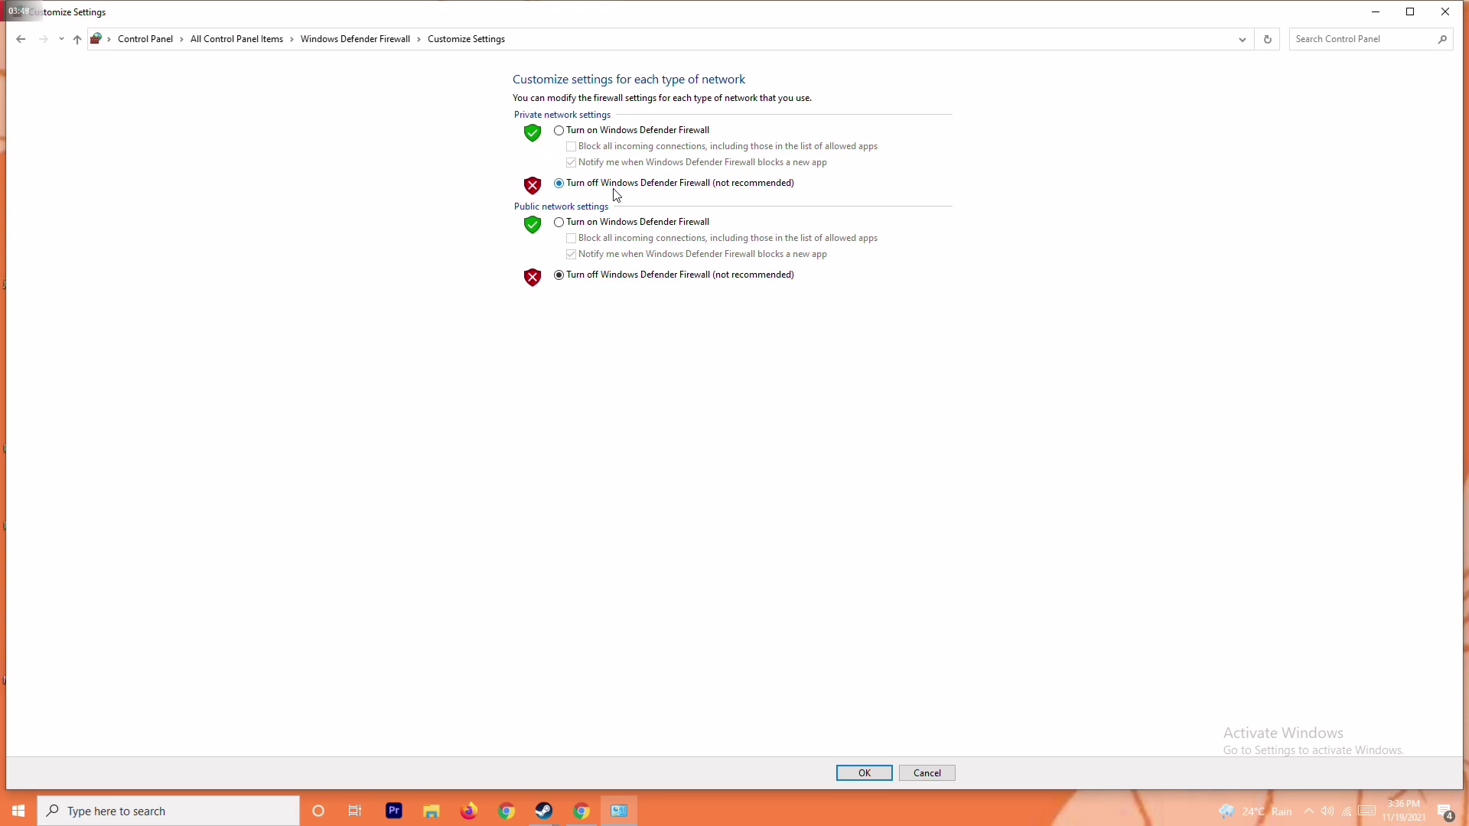
{"action": "left_click", "coordinate": [584, 131]}
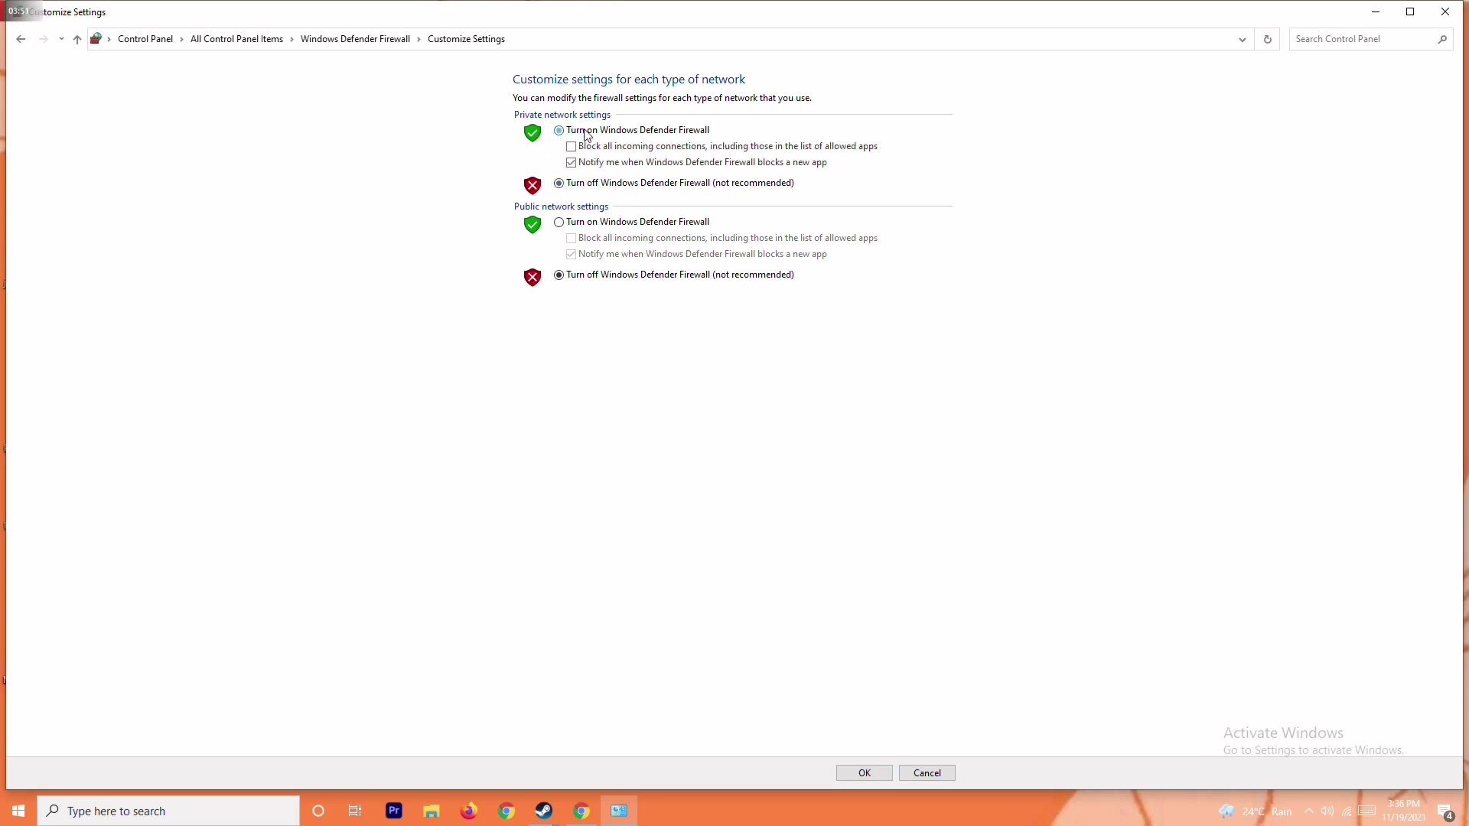
{"action": "left_click", "coordinate": [597, 186]}
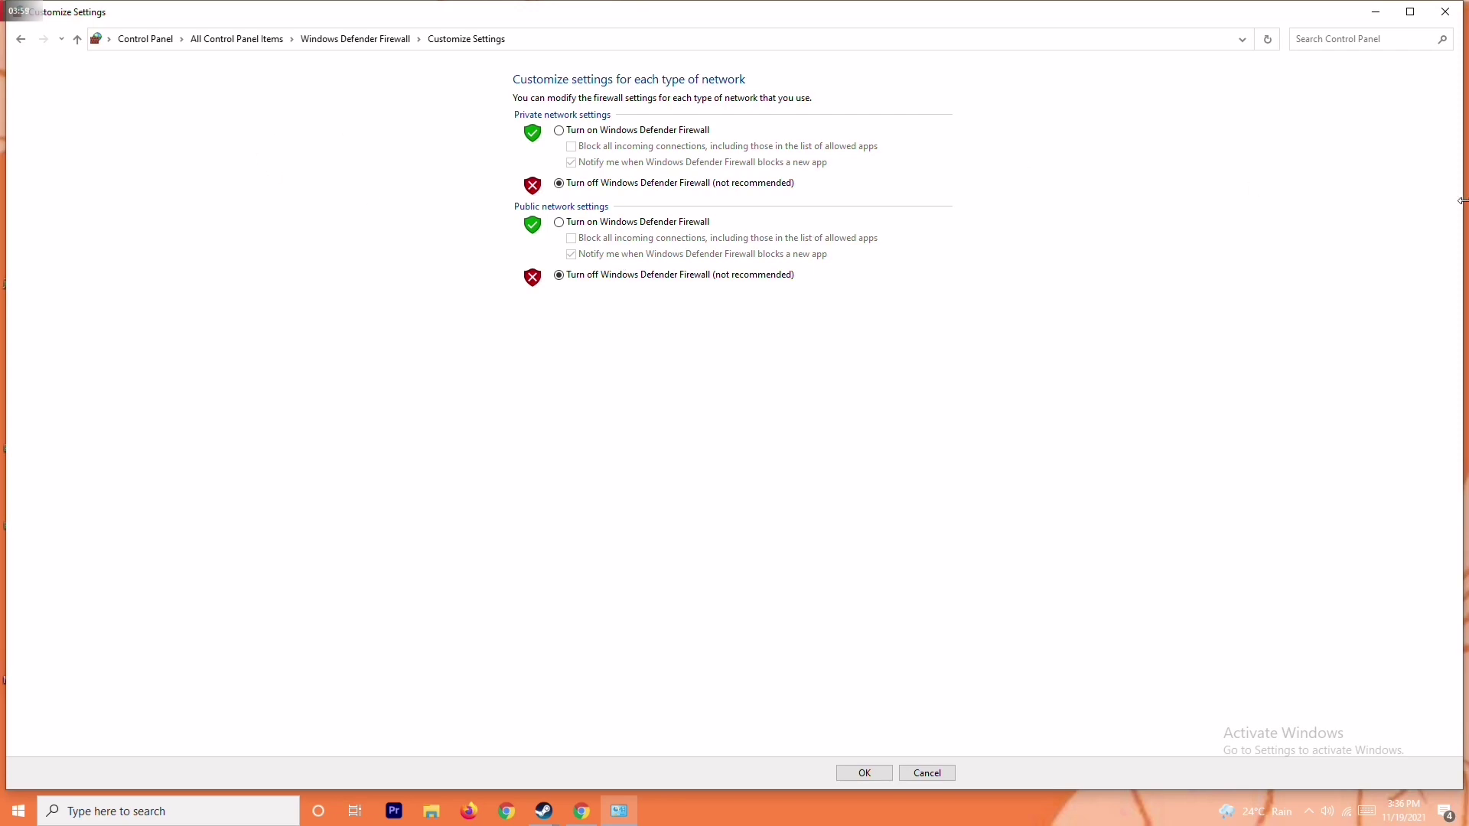
Close the firewall window, dismiss the Start menu power options, and open Settings with Win+I.
{"action": "left_click", "coordinate": [1445, 12]}
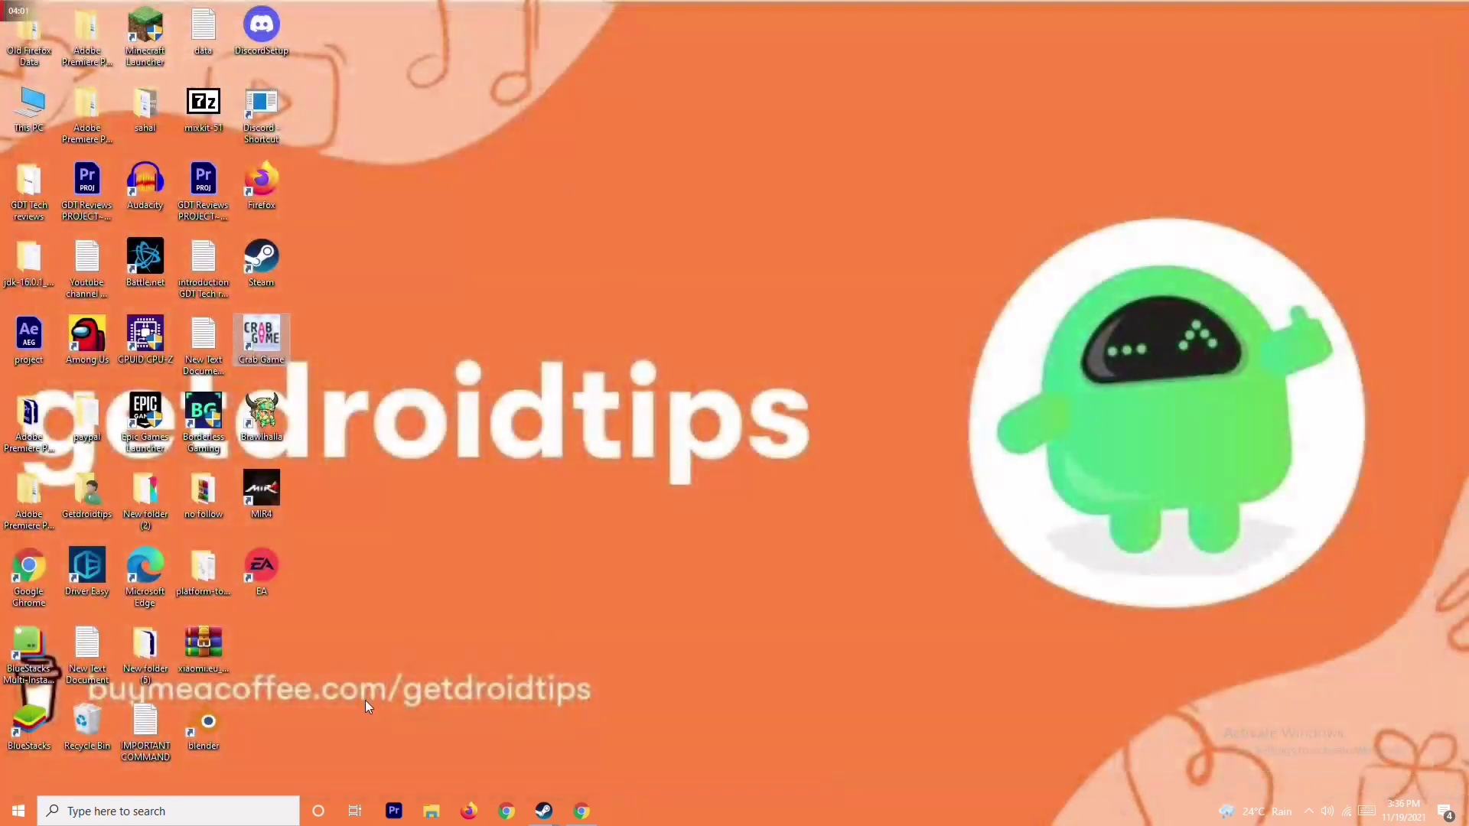
{"action": "left_click", "coordinate": [18, 811]}
{"action": "left_click", "coordinate": [19, 776]}
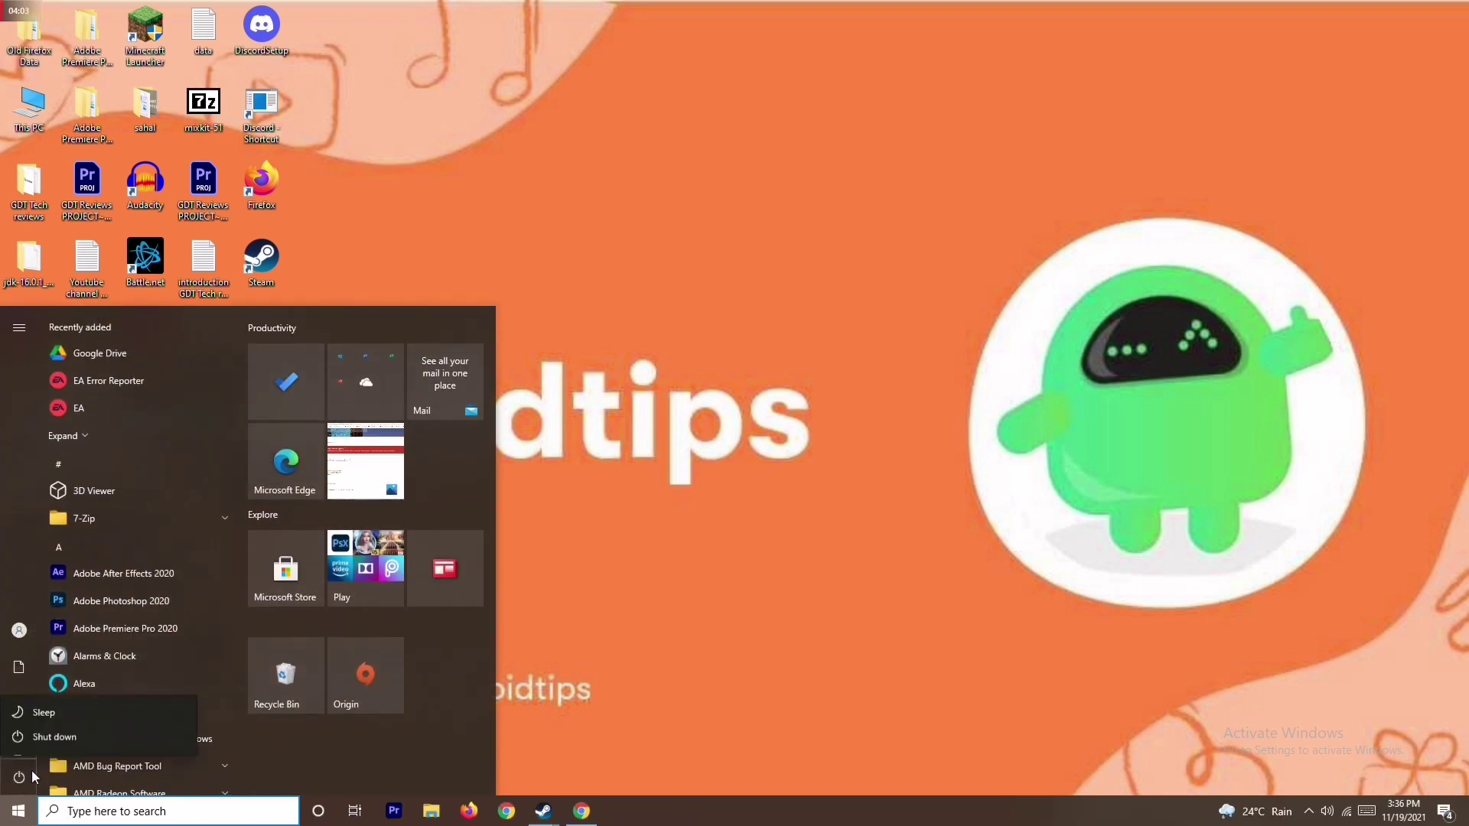
{"action": "left_click", "coordinate": [769, 544]}
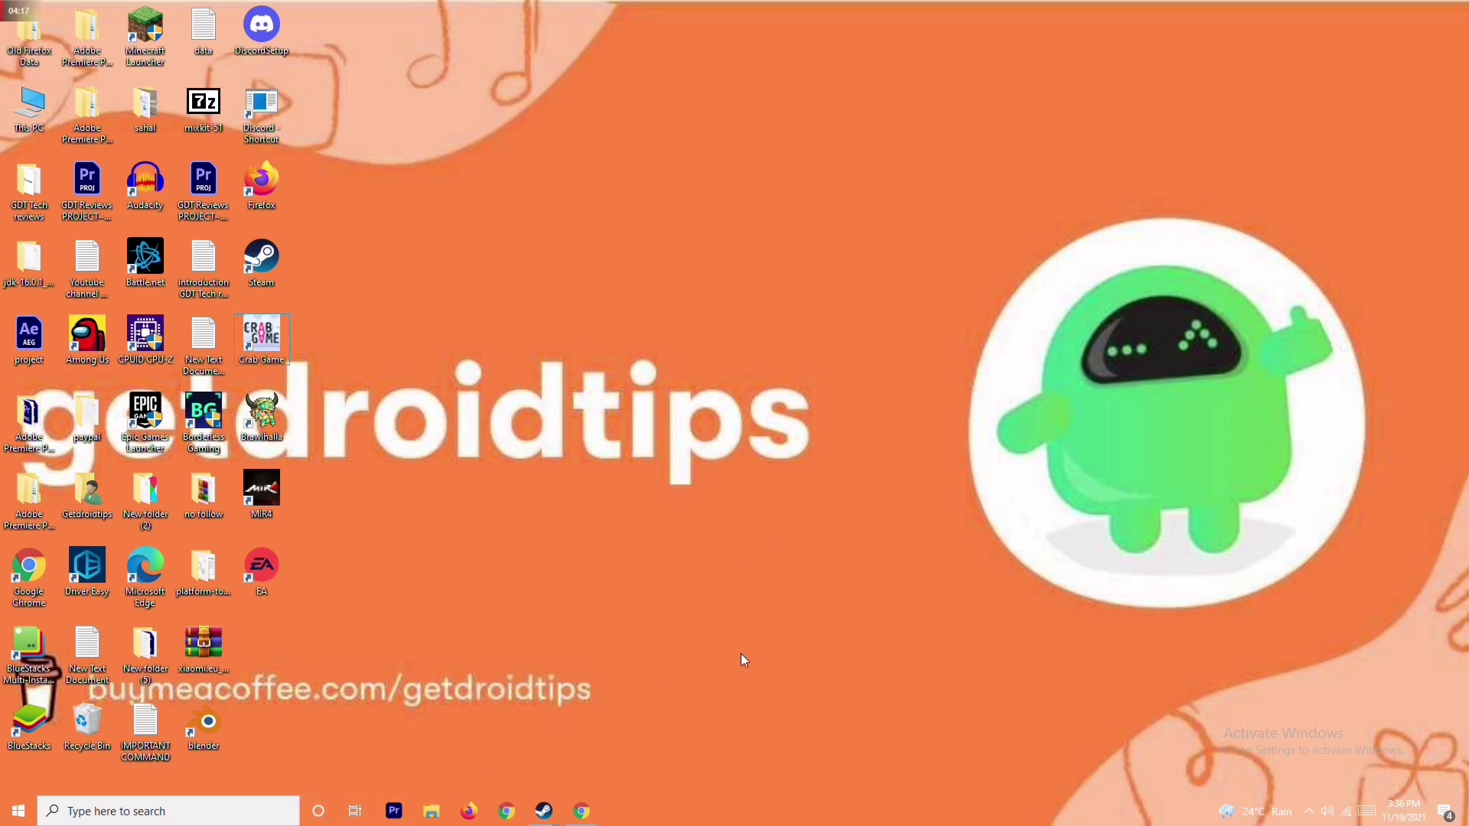
{"action": "key", "text": "super+i"}
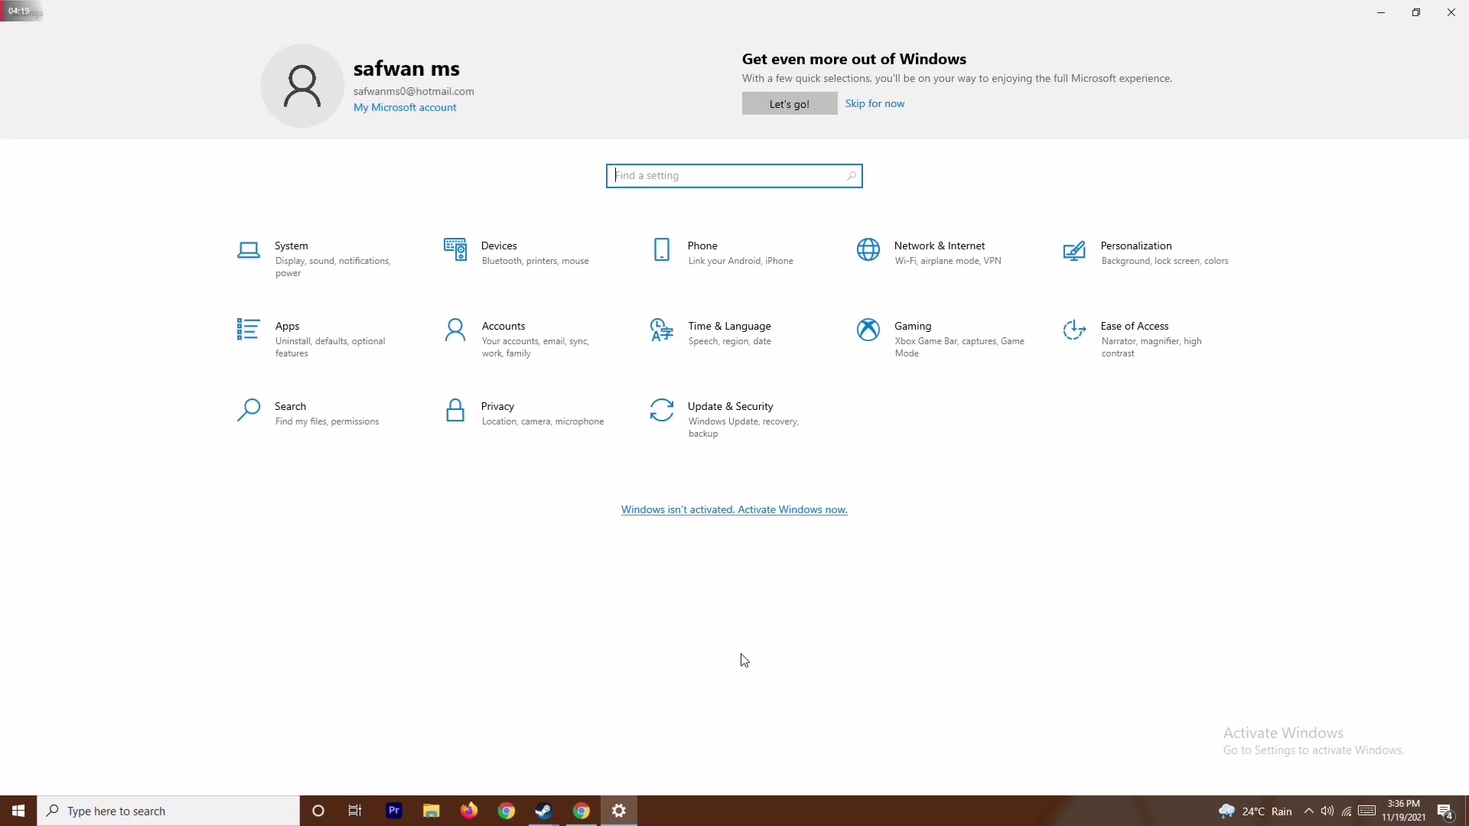
Check that Windows Update reports the system up to date, then go to the Windows Security page.
{"action": "left_click", "coordinate": [747, 410]}
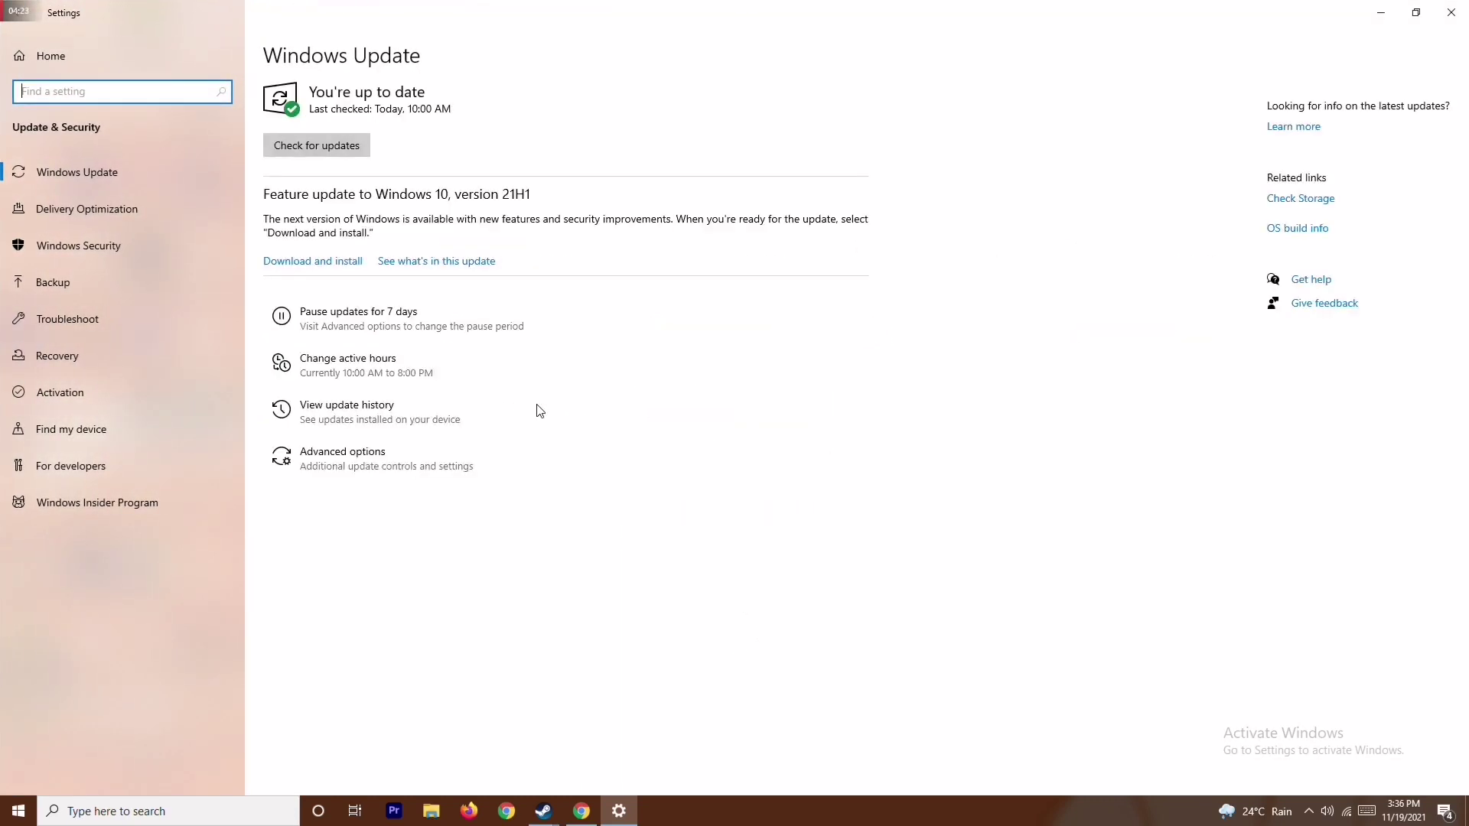
{"action": "left_click", "coordinate": [95, 248]}
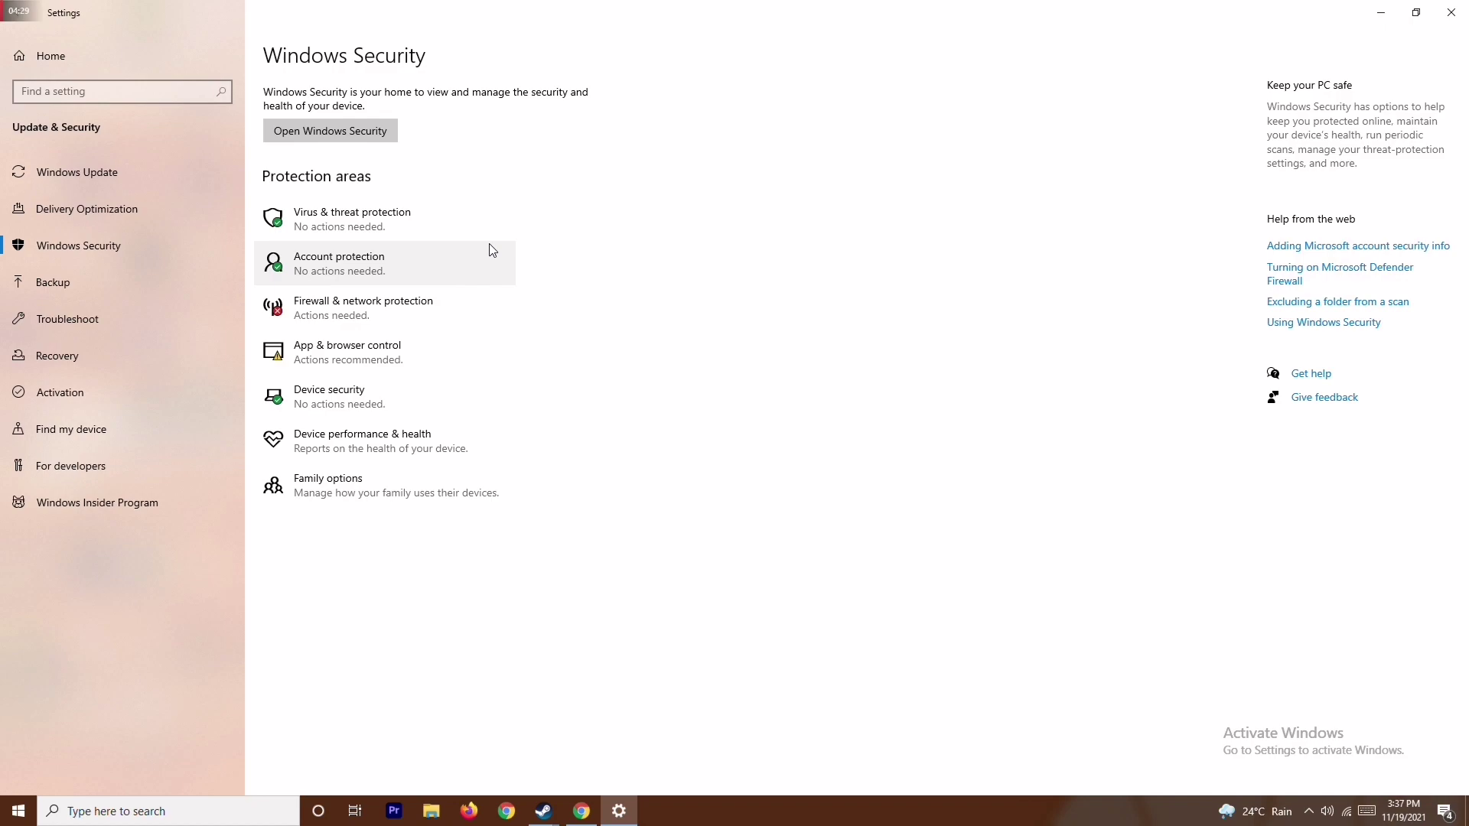
Switch Virus & threat protection's Real-time protection Off, approve the UAC prompt, and close Windows Security.
{"action": "left_click", "coordinate": [444, 222]}
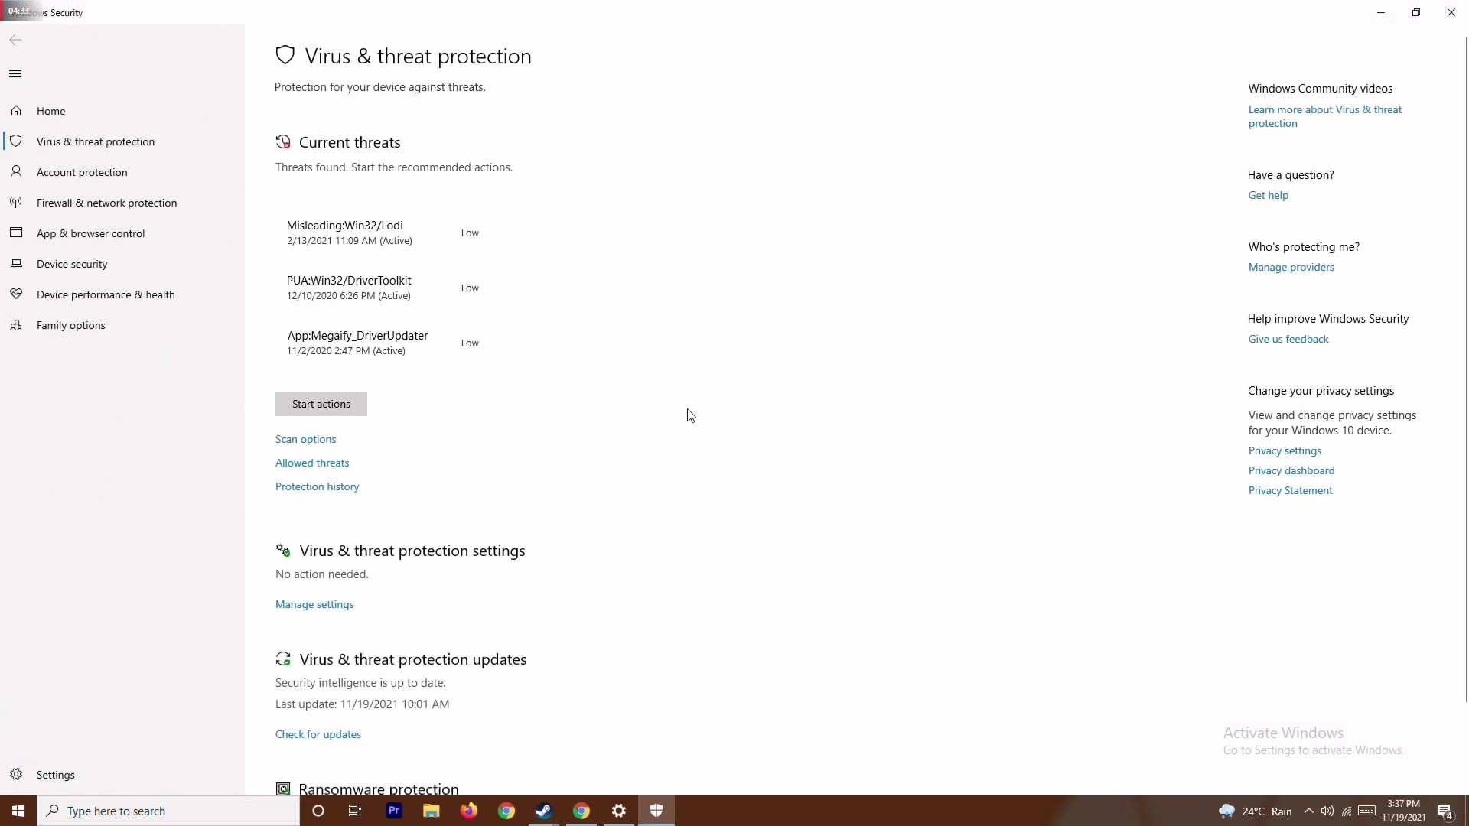
{"action": "scroll", "coordinate": [690, 416], "scroll_direction": "down", "scroll_amount": 2}
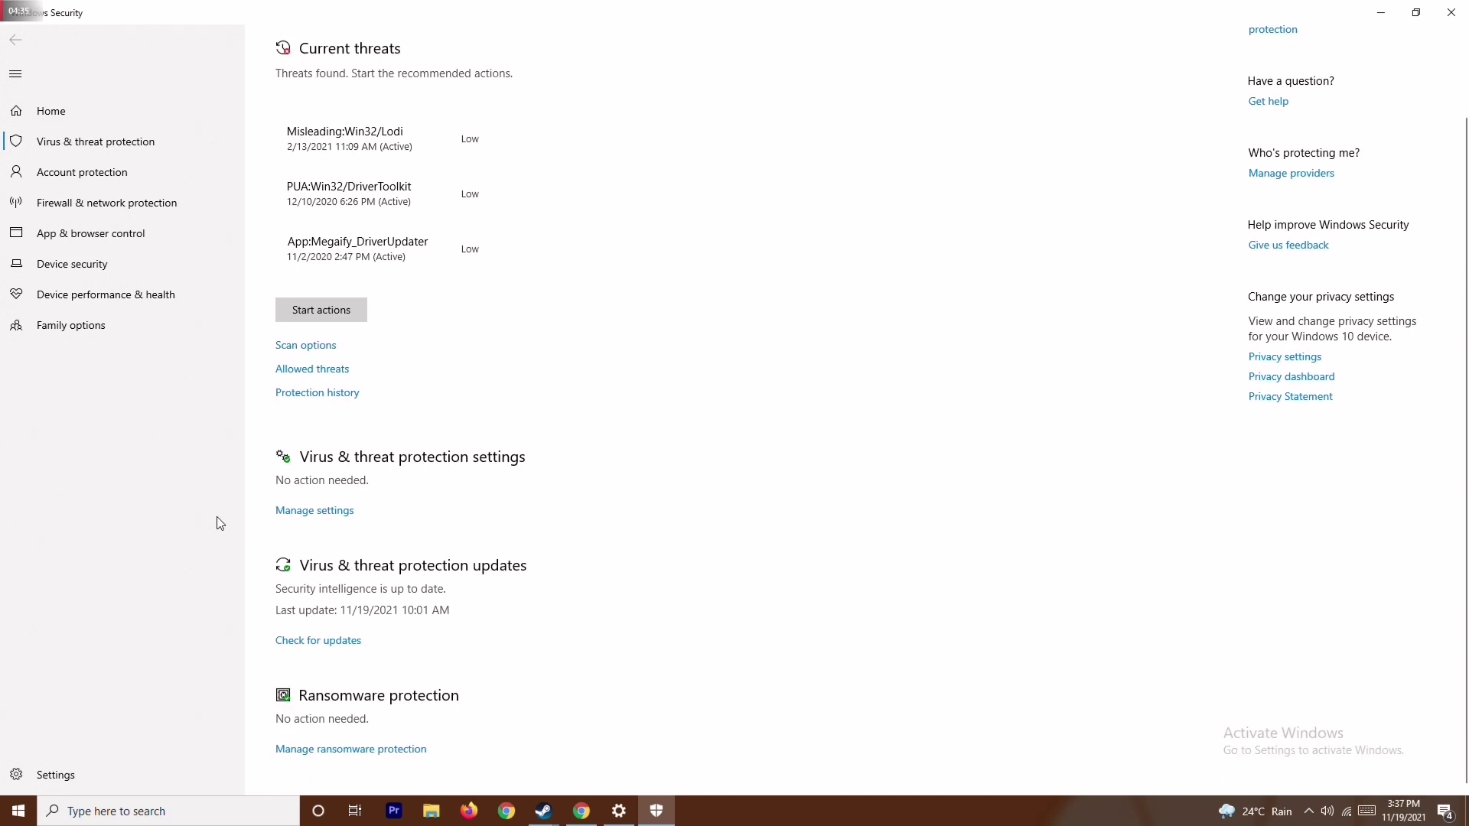
{"action": "left_click", "coordinate": [328, 520]}
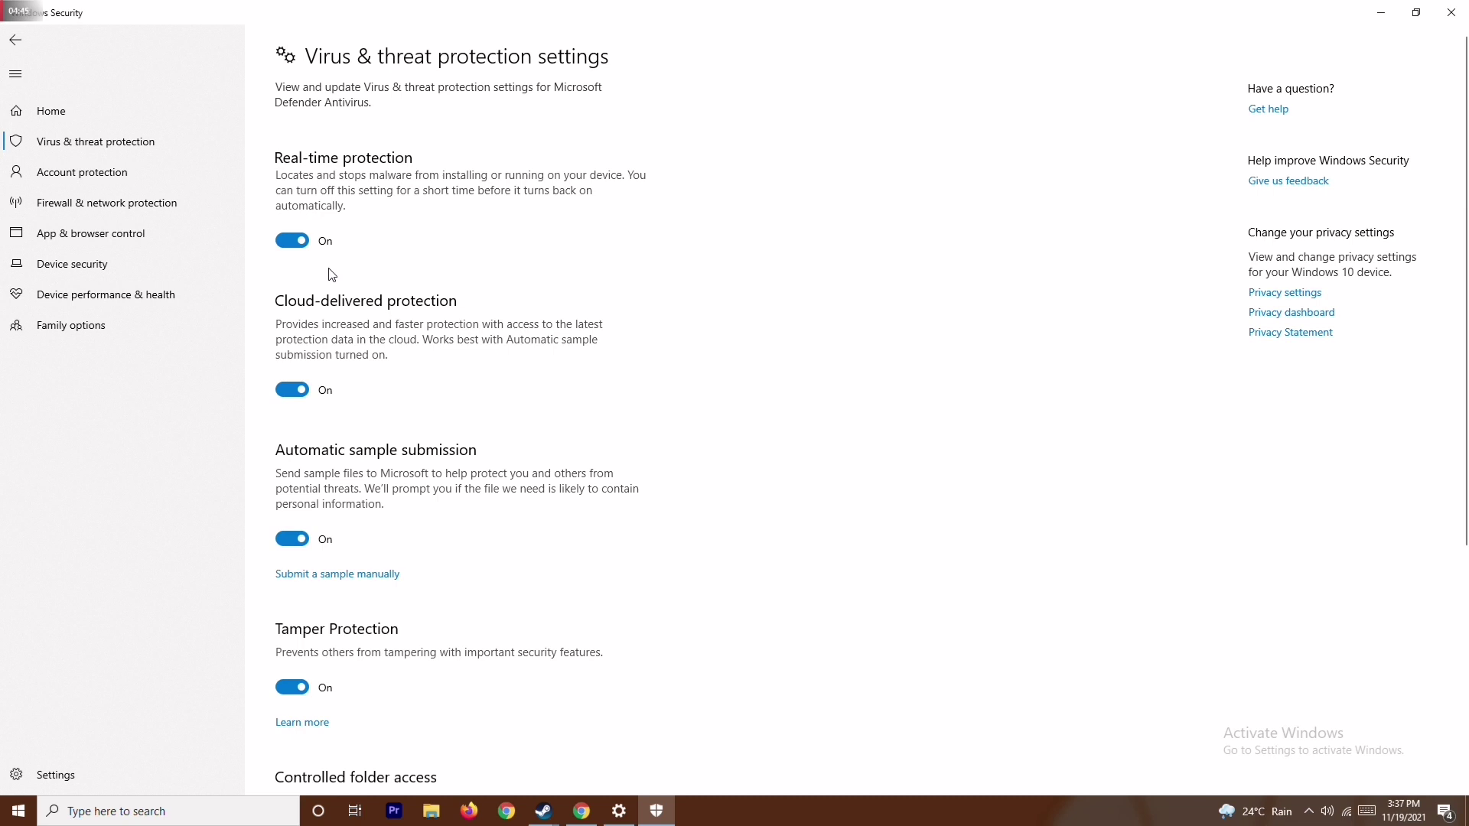
{"action": "left_click", "coordinate": [297, 240]}
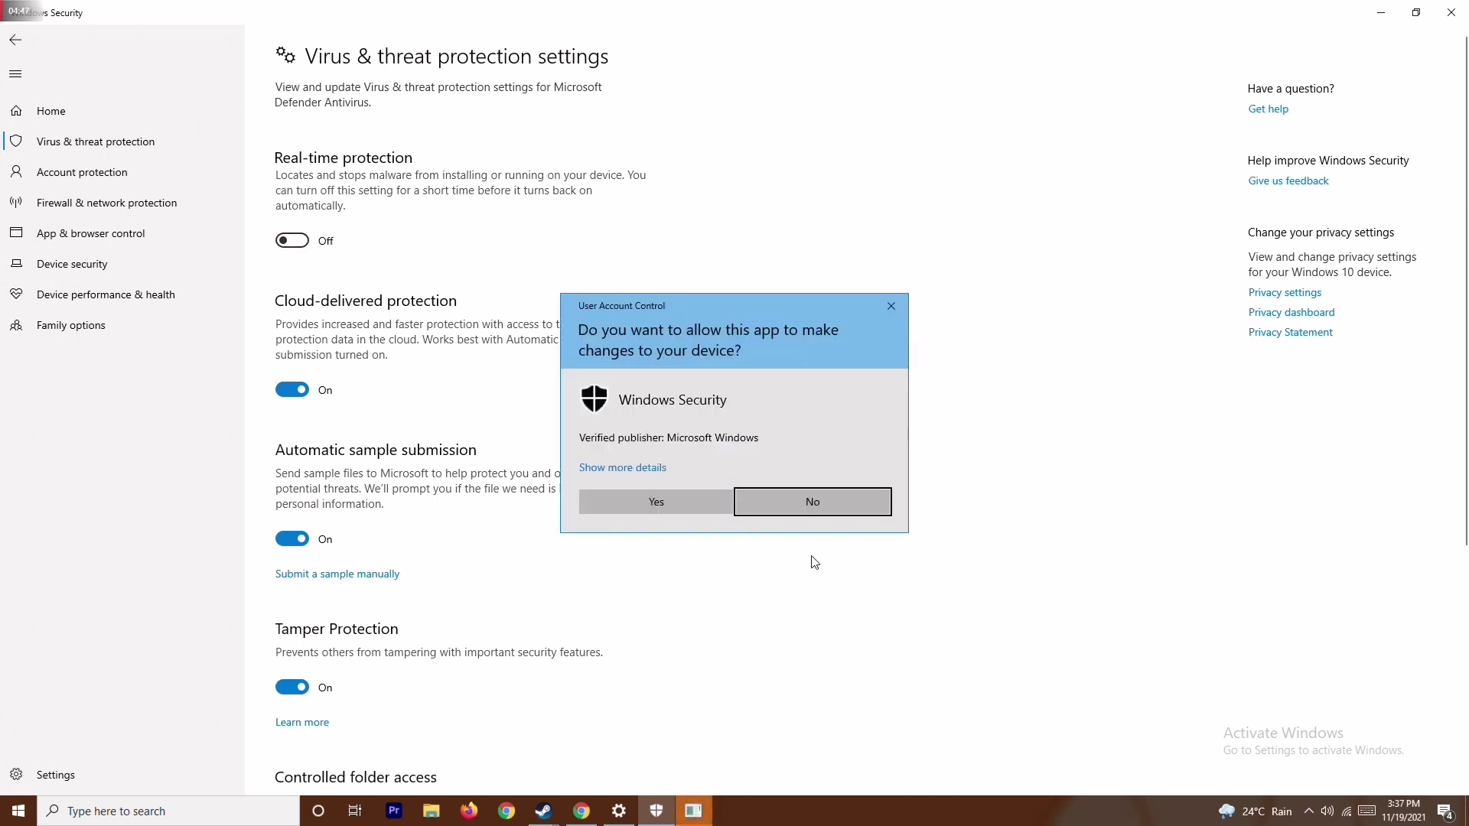
{"action": "left_click", "coordinate": [664, 503]}
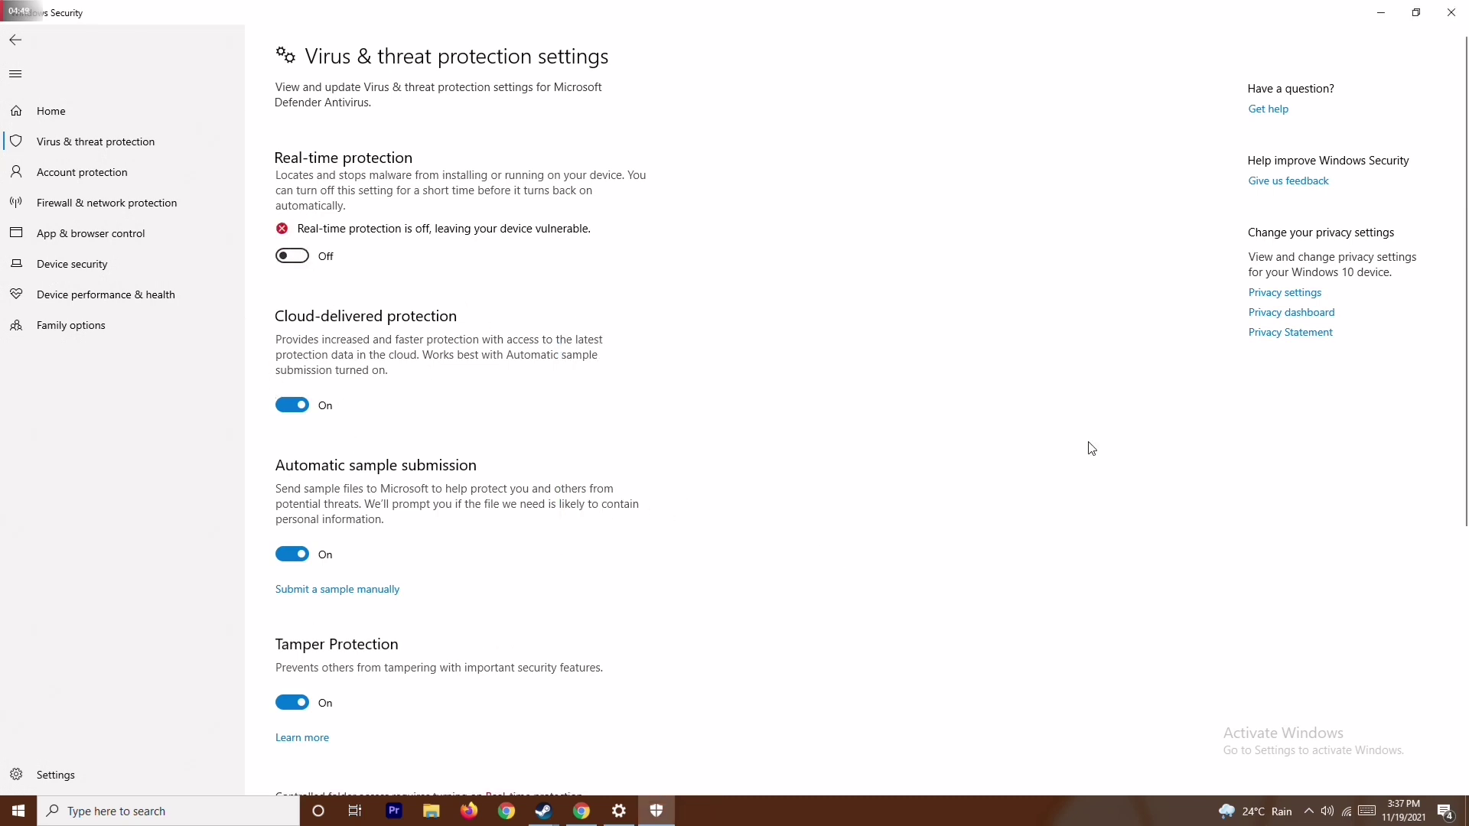
{"action": "left_click", "coordinate": [1451, 12]}
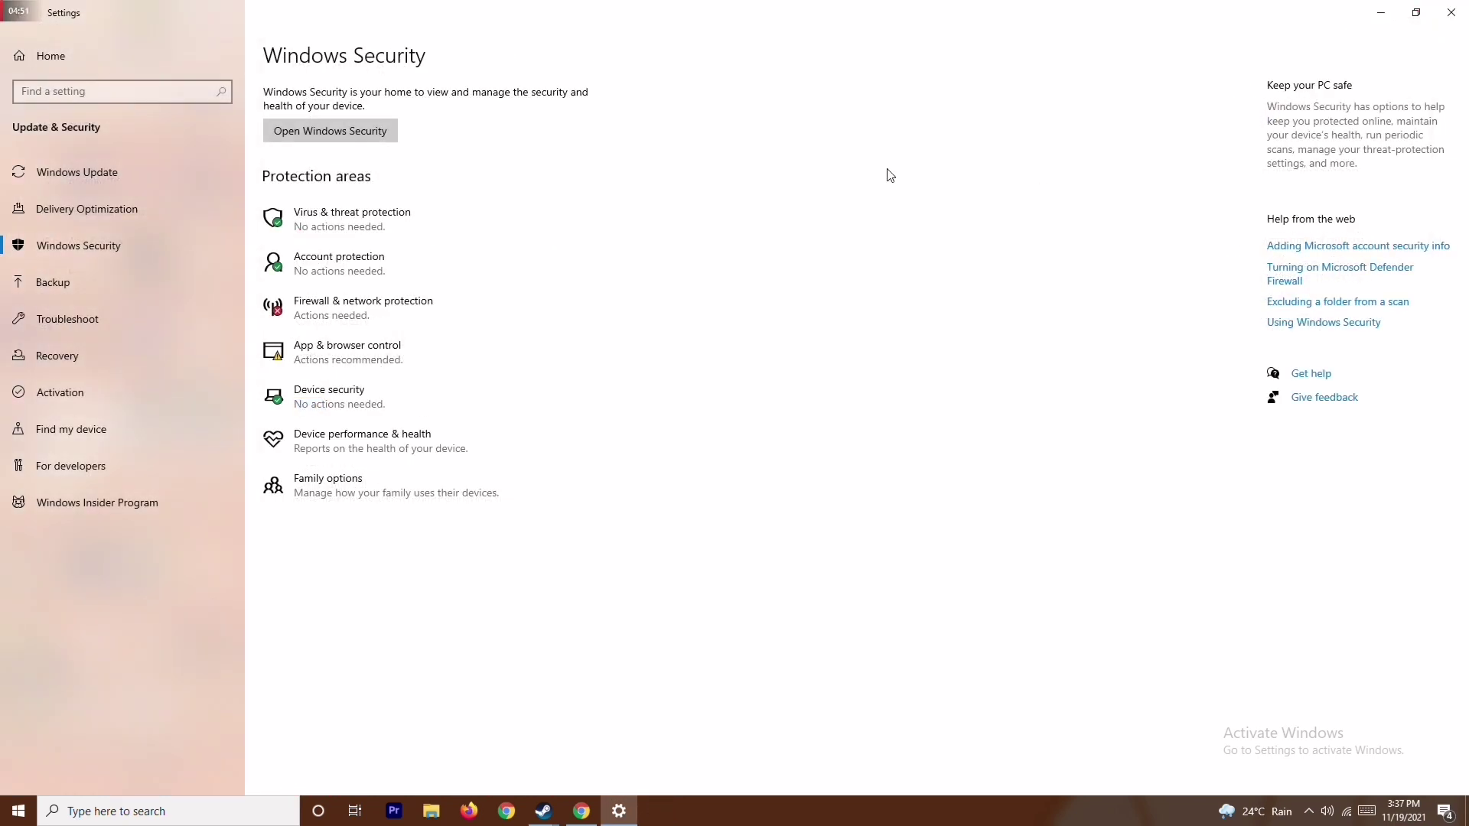
Close the Settings window and refresh the desktop from its right-click menu.
{"action": "left_click", "coordinate": [1451, 12]}
{"action": "right_click", "coordinate": [590, 351]}
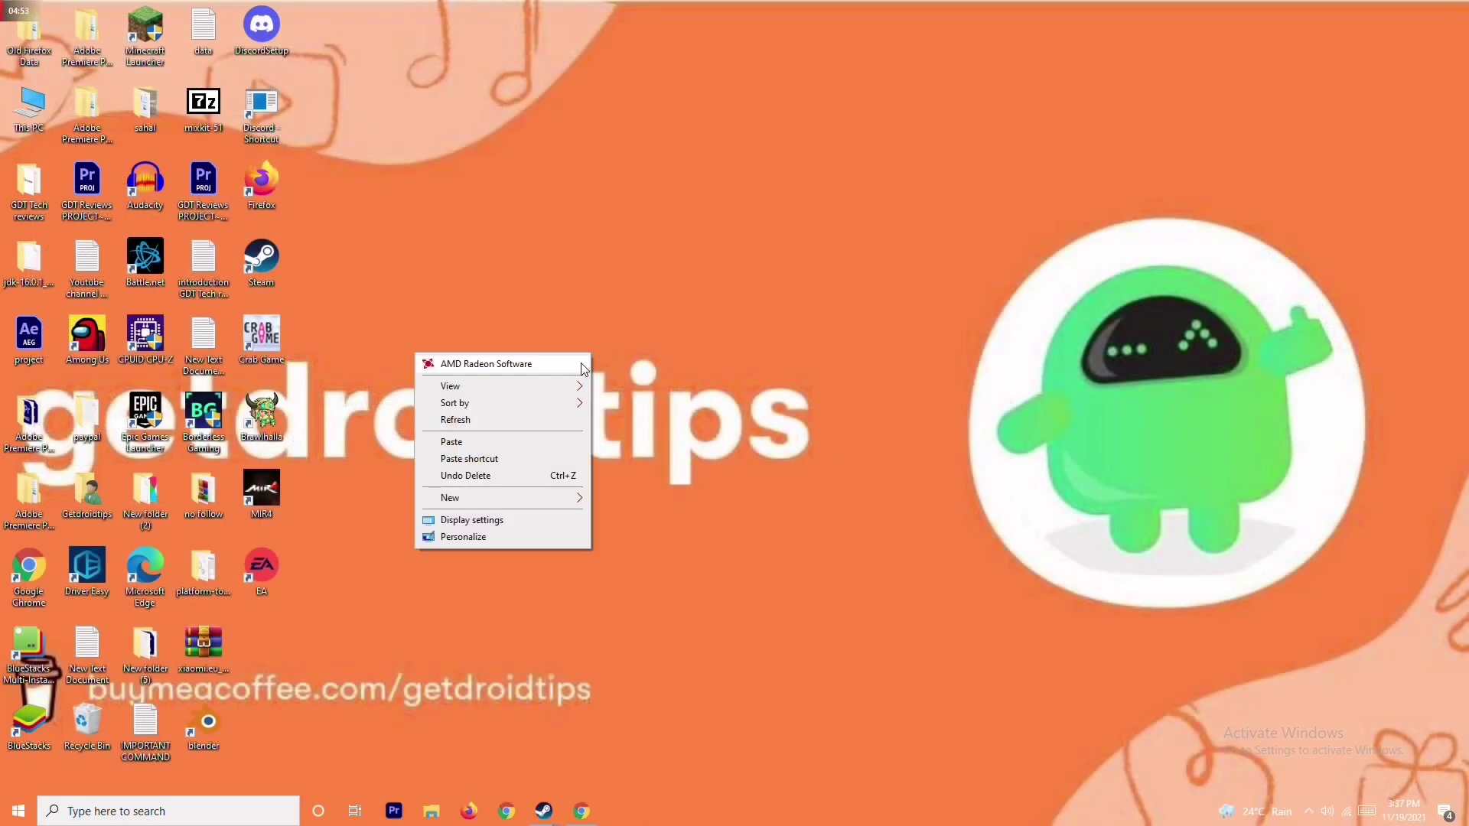
{"action": "left_click", "coordinate": [548, 426]}
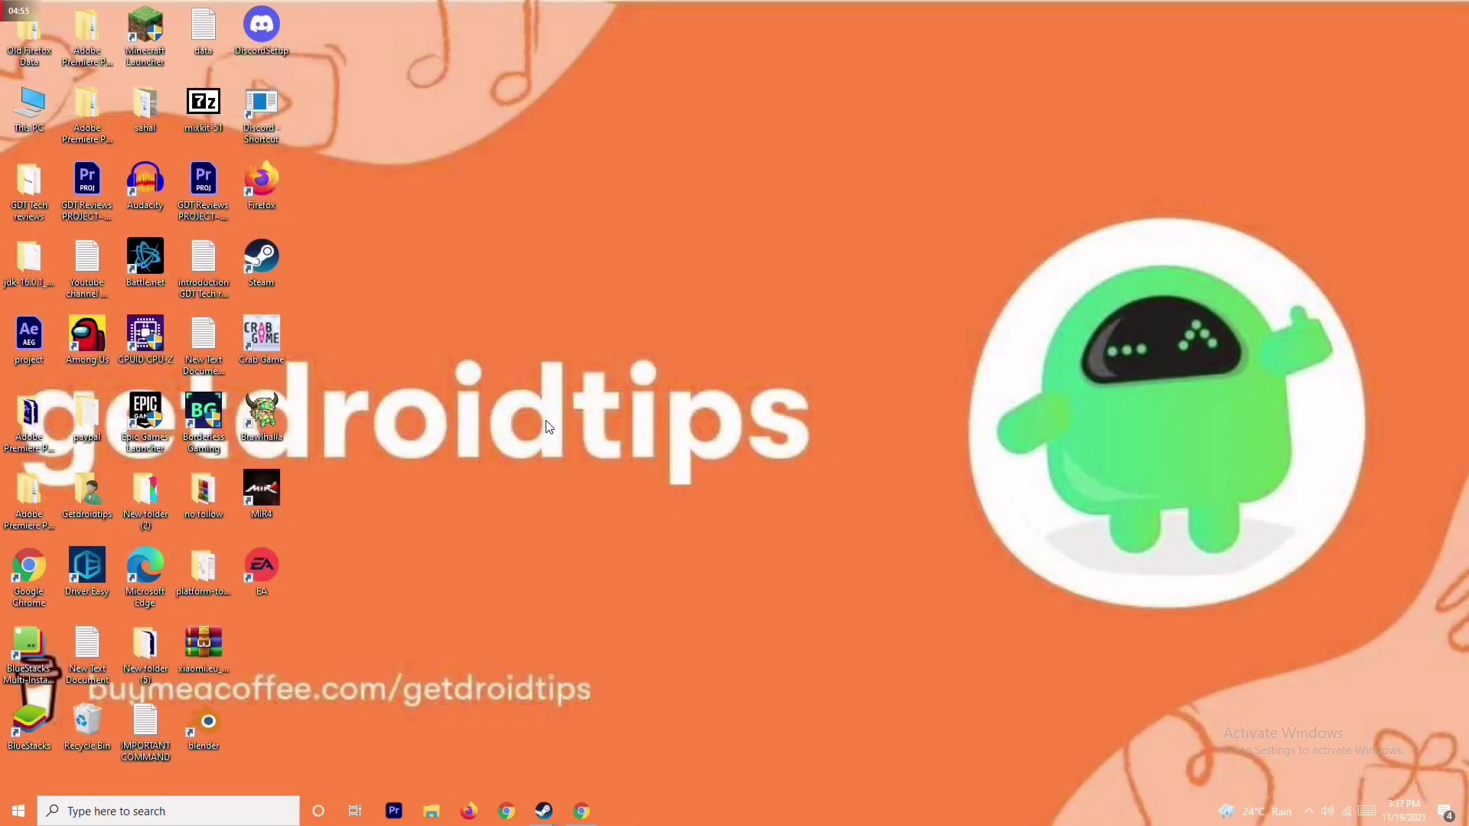